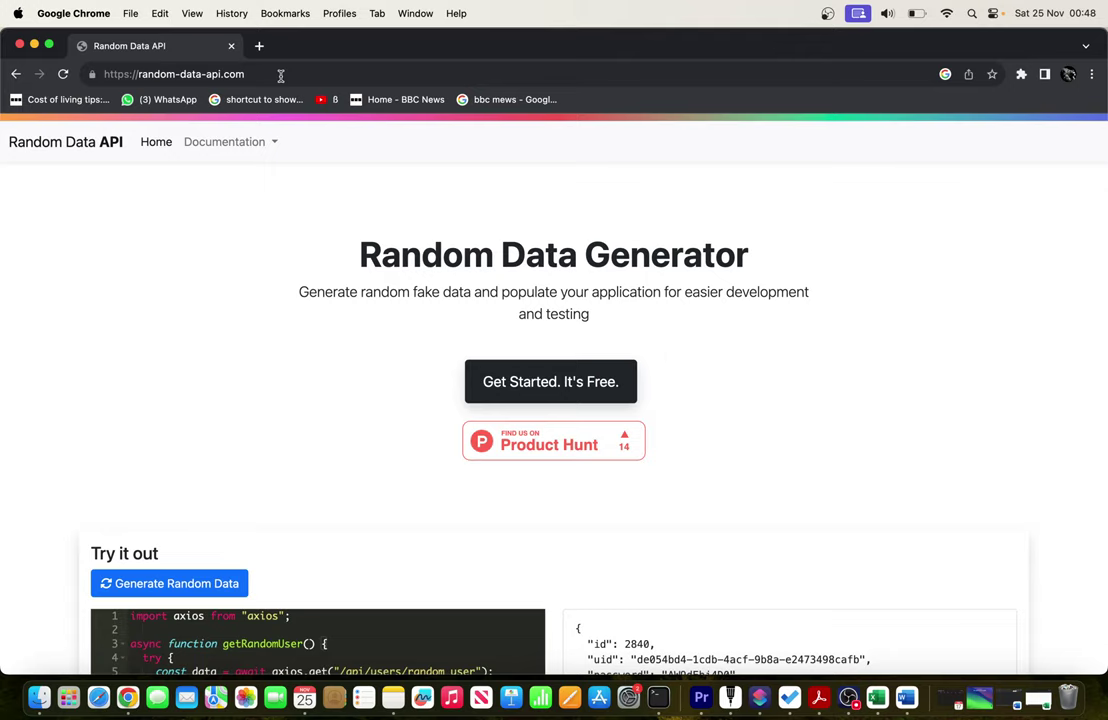
scroll(551, 288, down, 5)
scroll(551, 292, up, 2)
scroll(551, 294, up, 4)
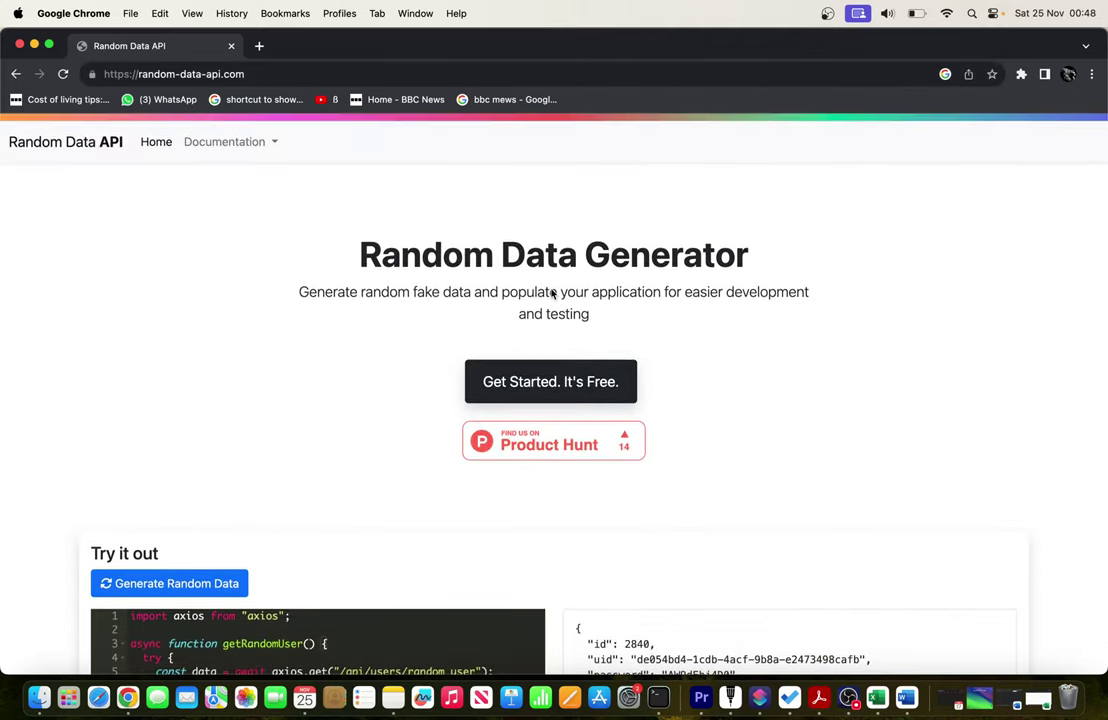
scroll(551, 292, down, 3)
scroll(580, 370, down, 3)
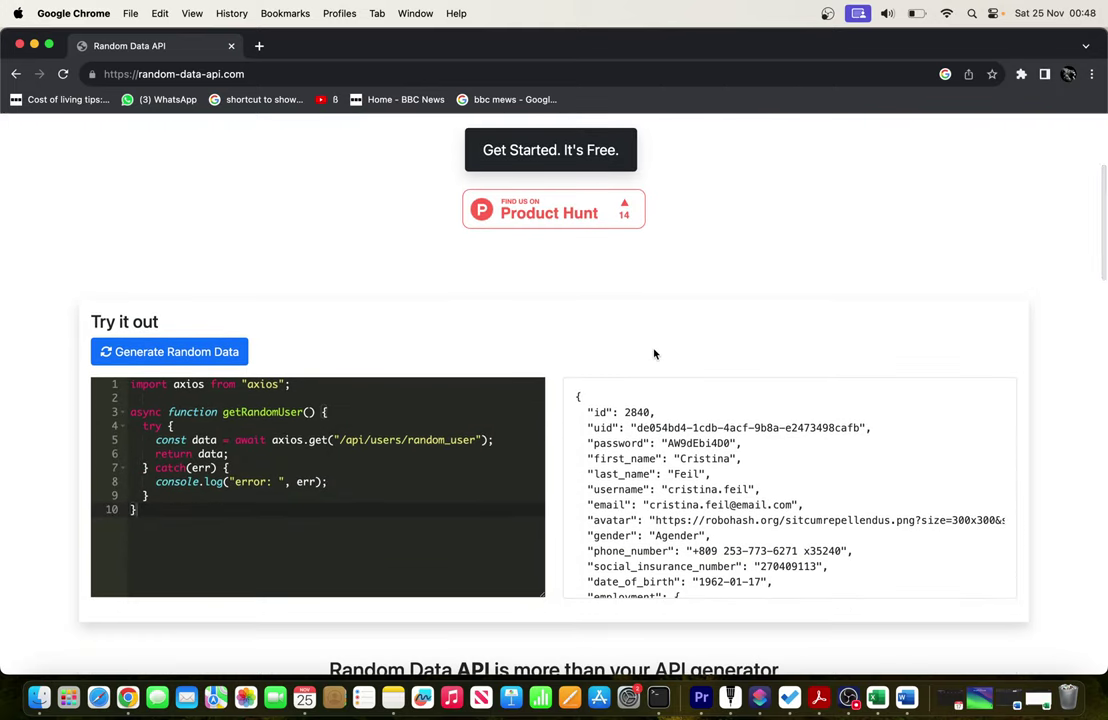
scroll(568, 306, down, 2)
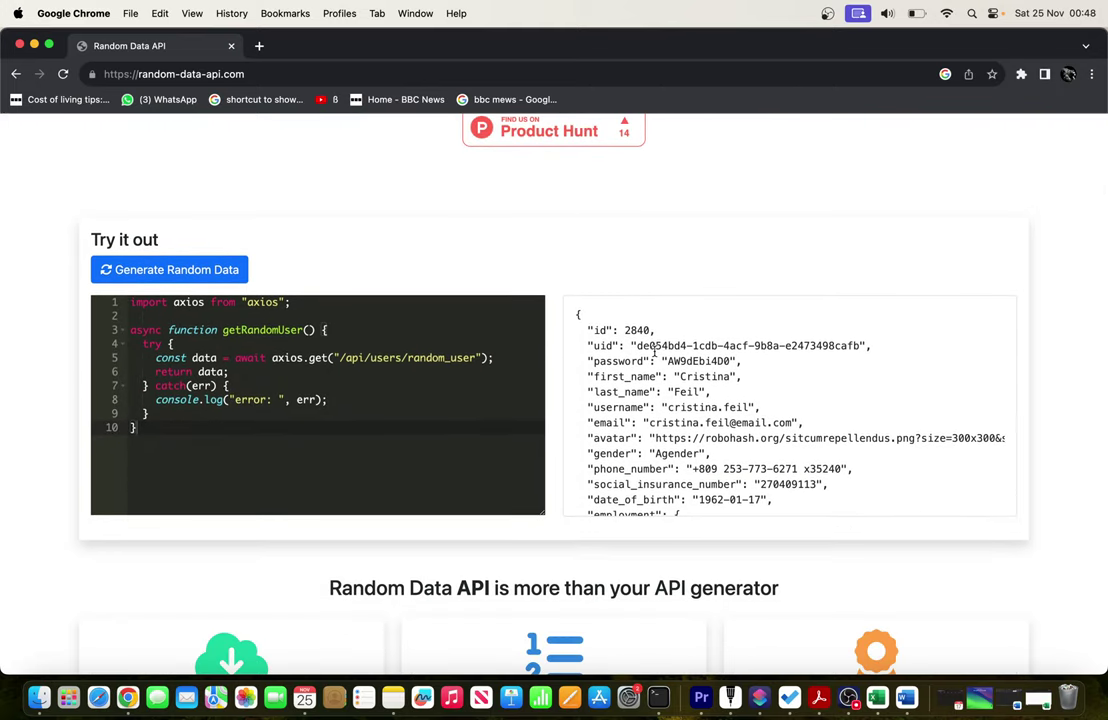
drag(597, 330, 680, 423)
click(606, 376)
scroll(614, 431, down, 3)
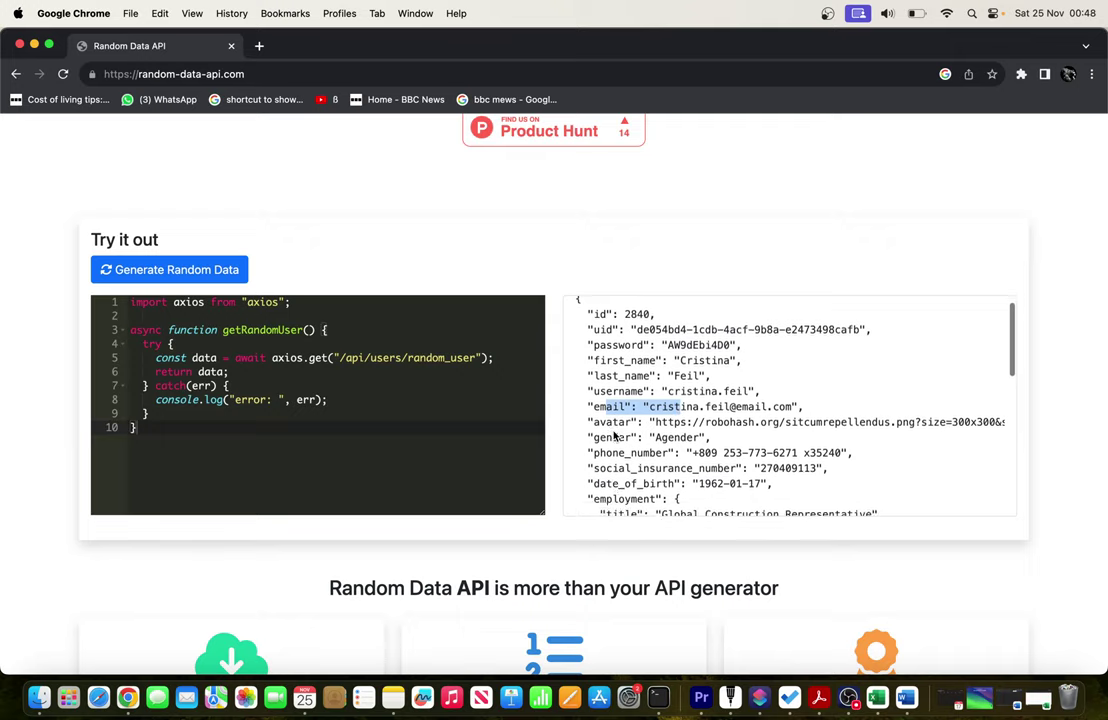
scroll(614, 431, down, 10)
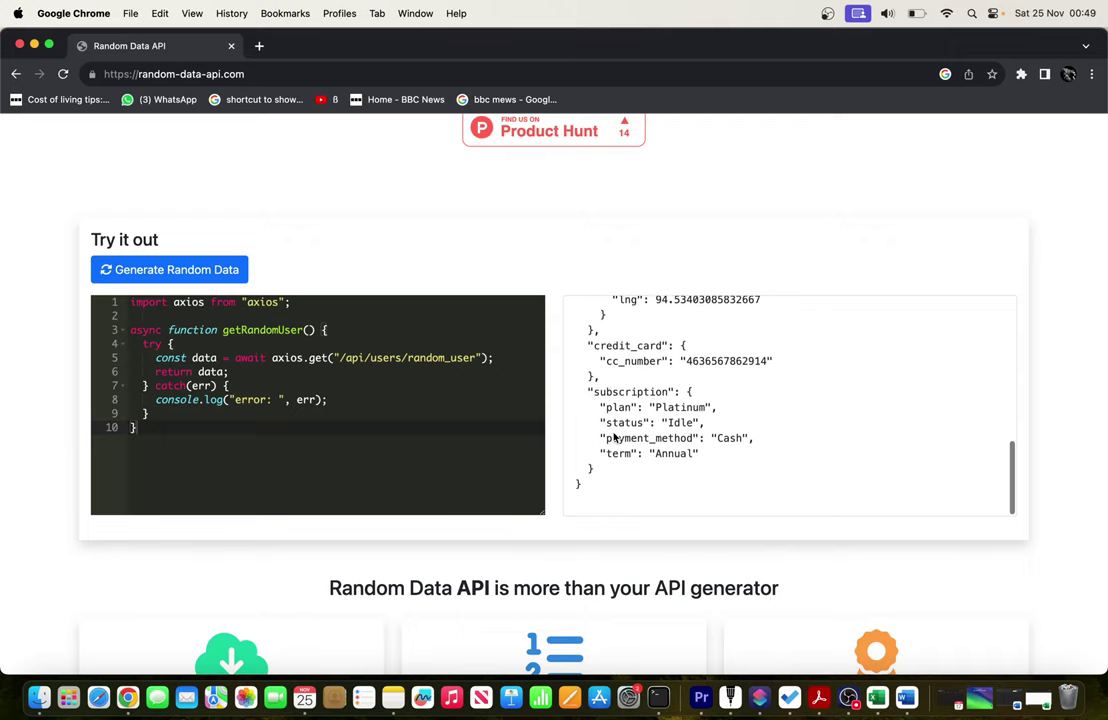
scroll(613, 432, down, 3)
scroll(544, 296, up, 8)
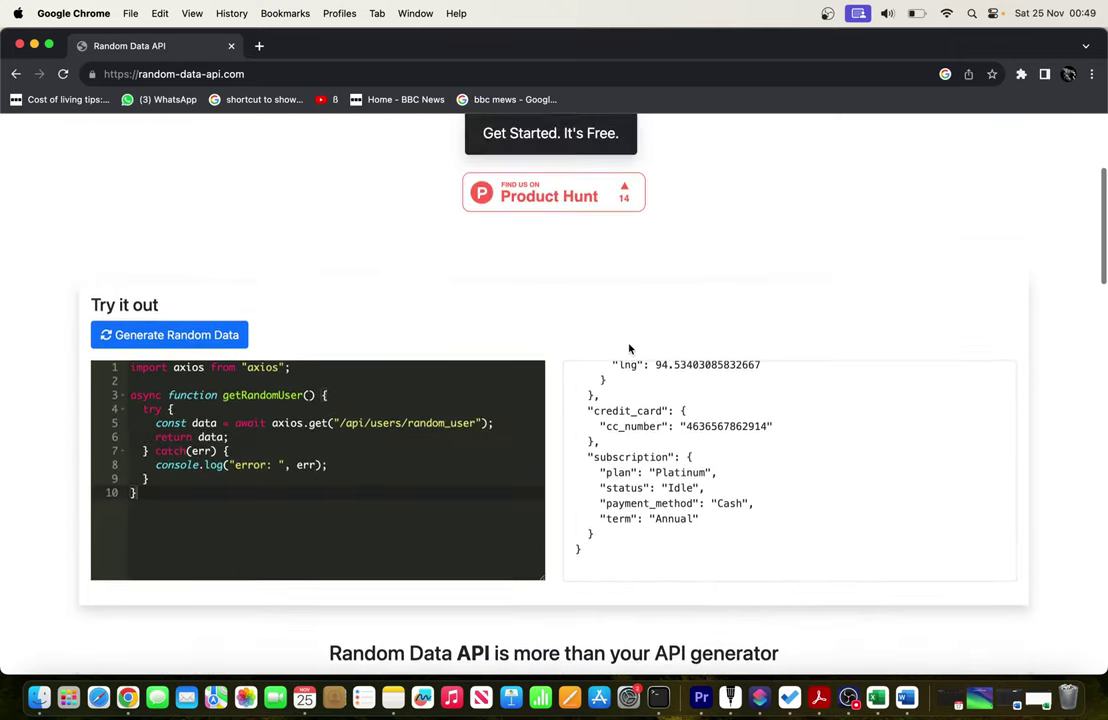
scroll(677, 454, up, 5)
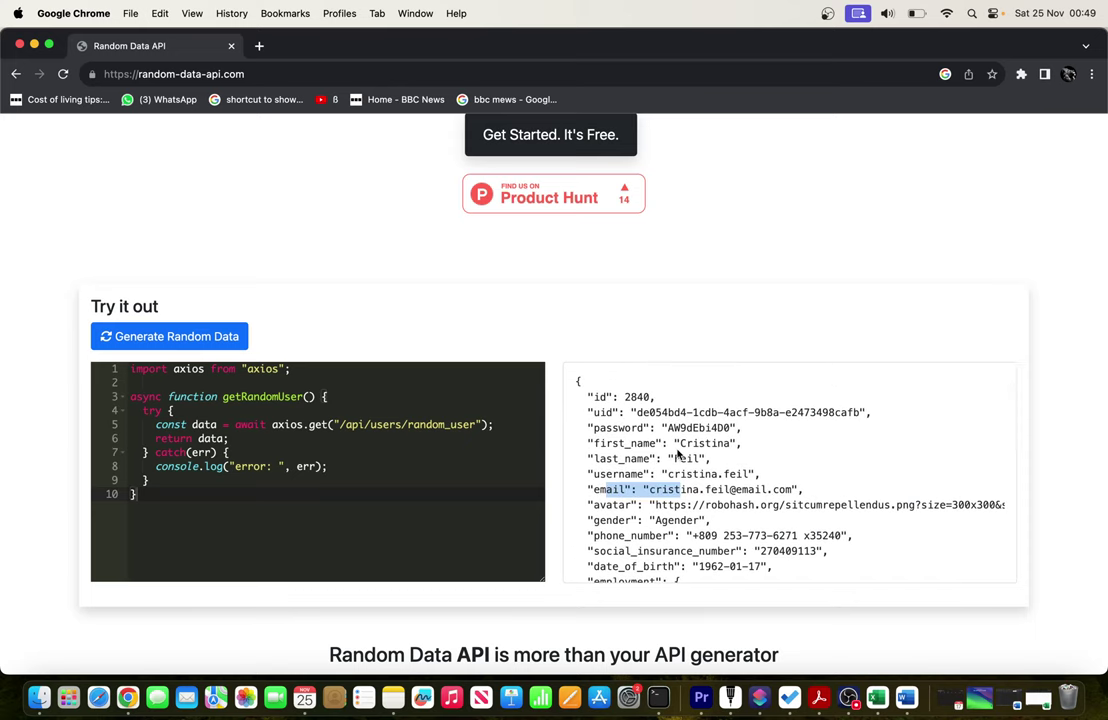
click(688, 408)
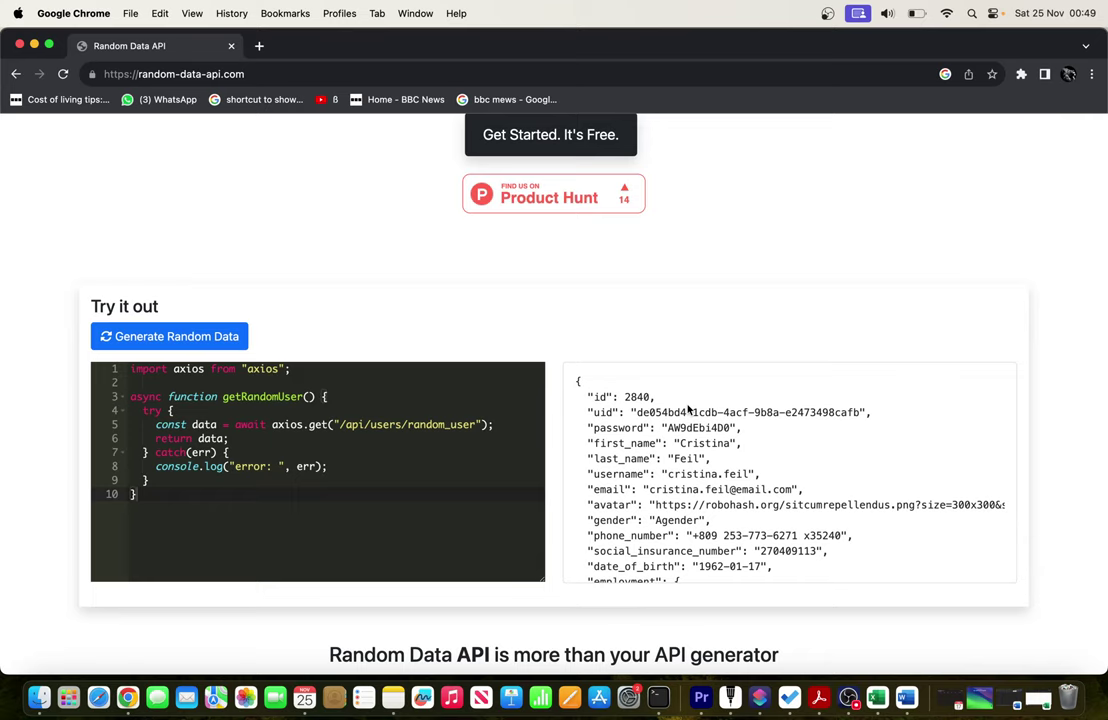
scroll(590, 360, up, 5)
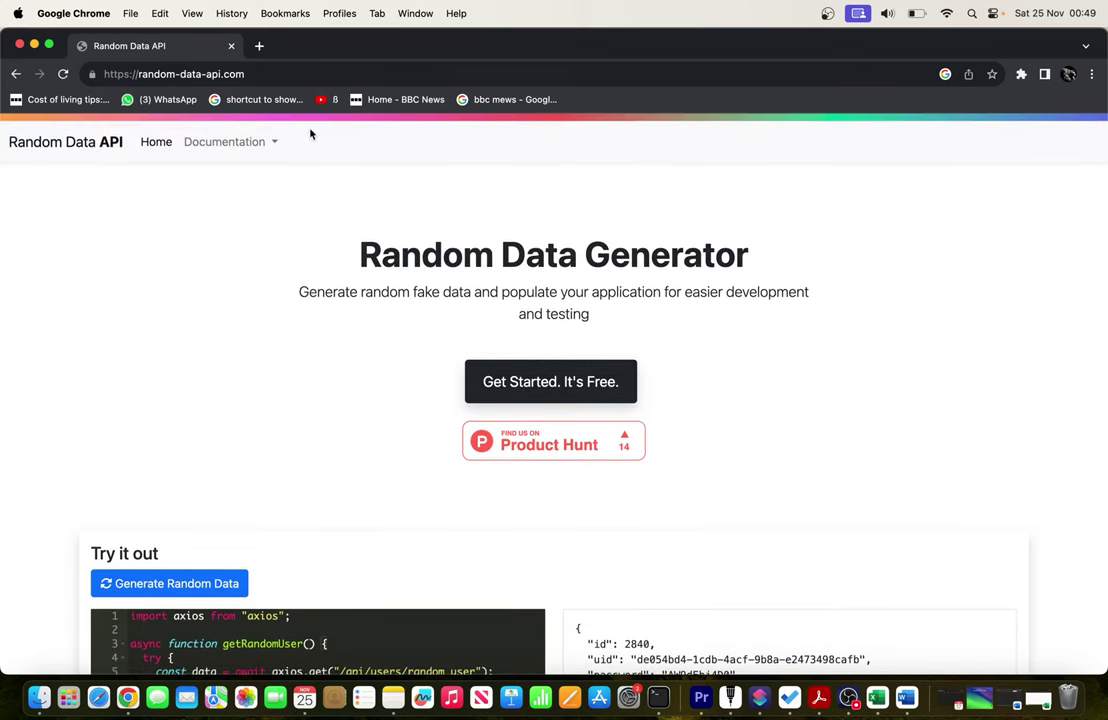
Open the V2 documentation page and scroll down to its Parameters section
click(562, 382)
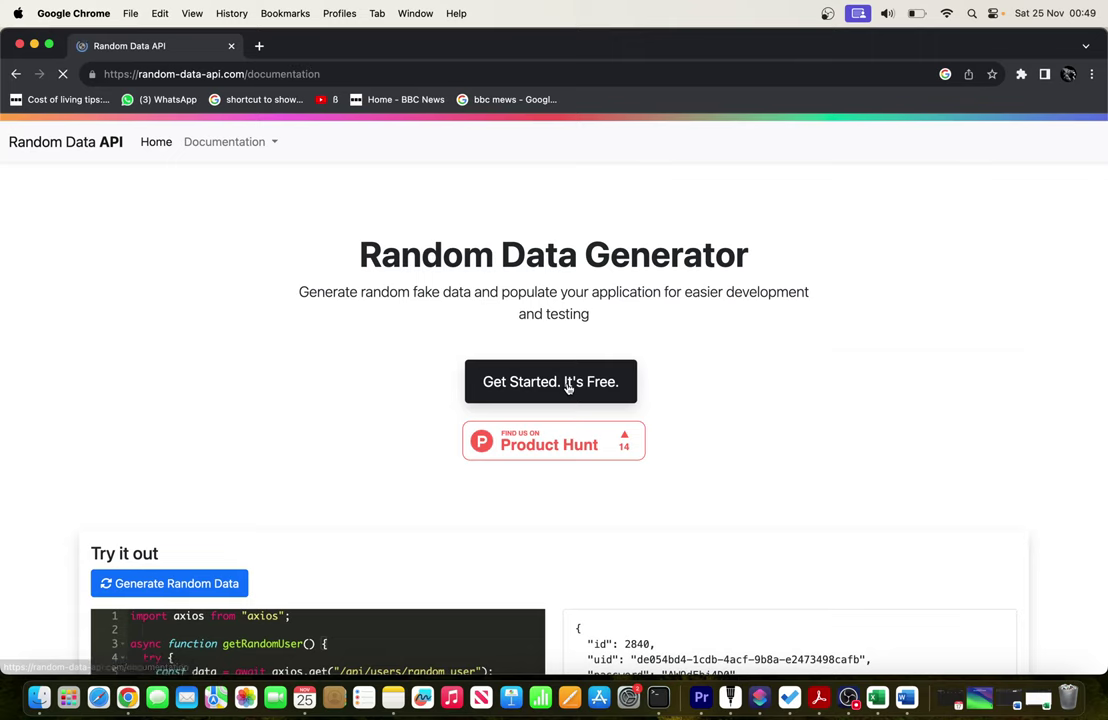
scroll(460, 300, down, 2)
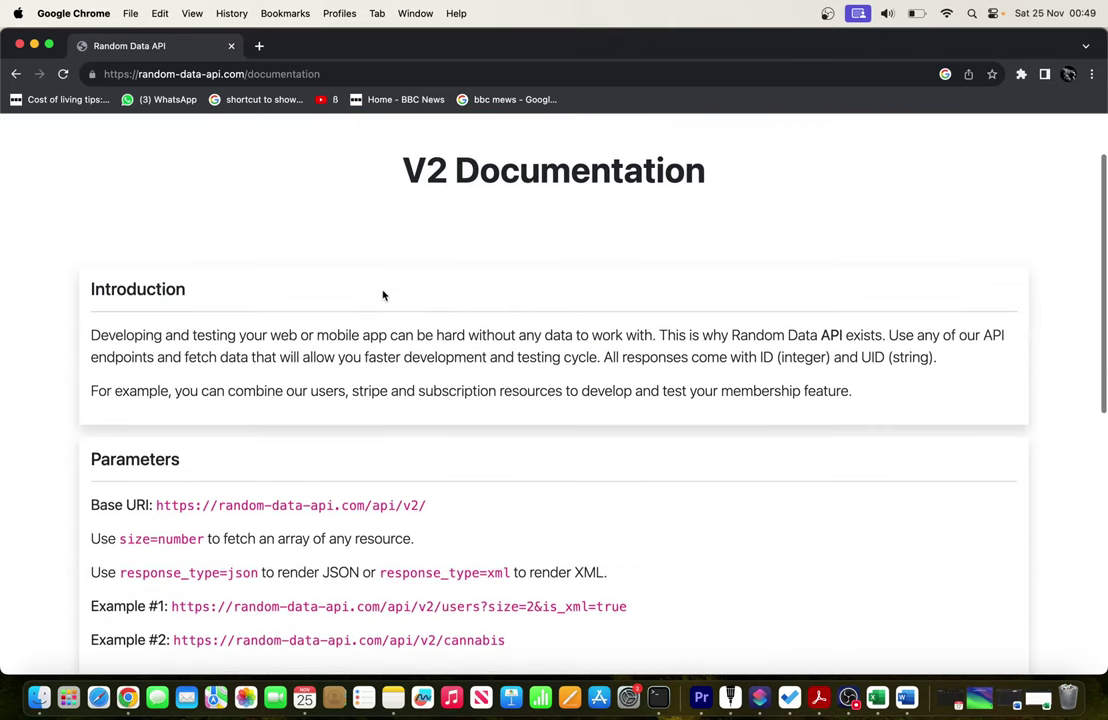
scroll(350, 270, down, 3)
scroll(350, 272, up, 5)
scroll(320, 265, down, 2)
scroll(311, 261, down, 5)
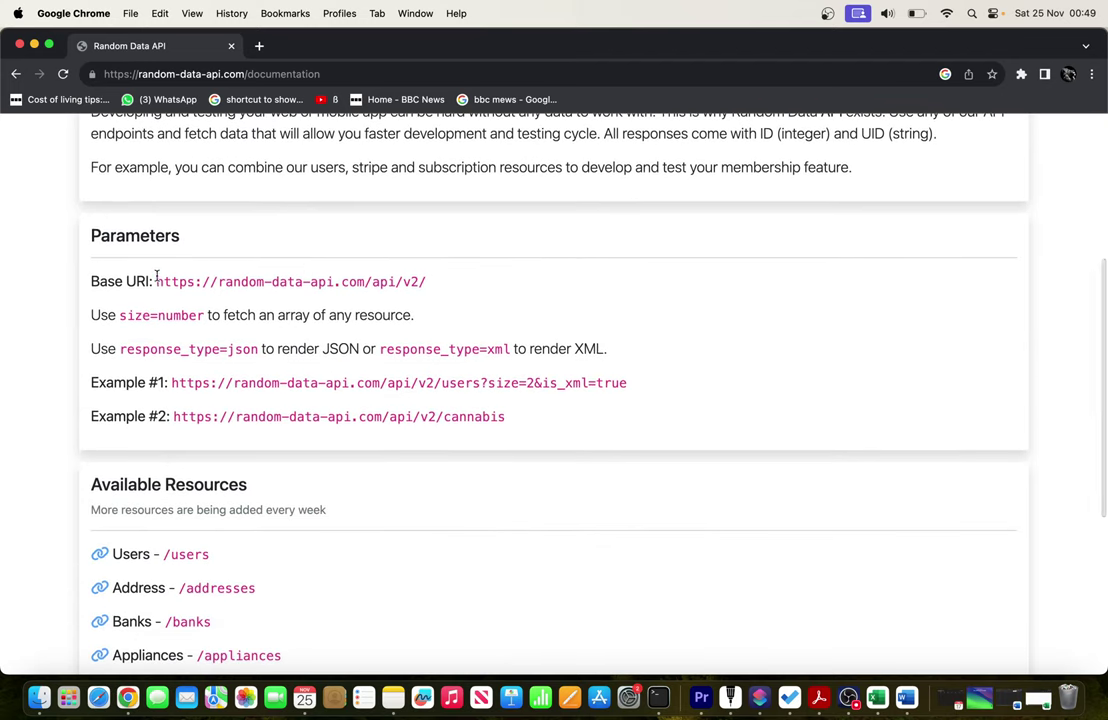
Select the Example #1 users URL up to size=2 for copying
drag(155, 281, 424, 285)
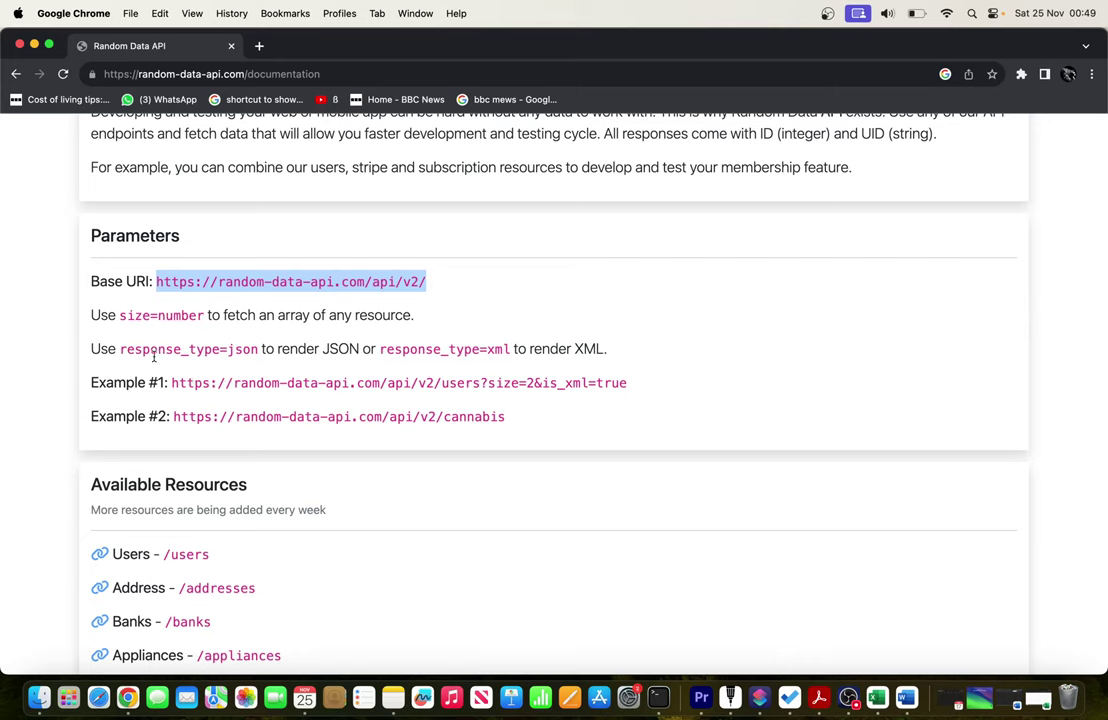
double_click(130, 315)
click(141, 354)
drag(141, 354, 213, 351)
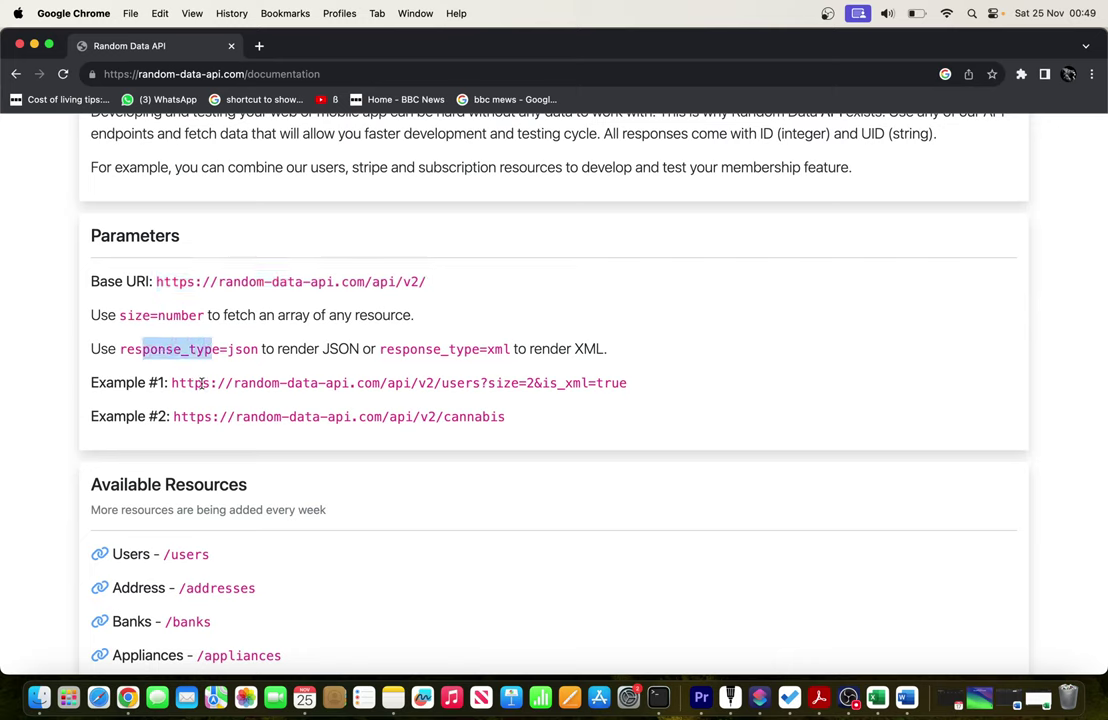
drag(172, 383, 646, 395)
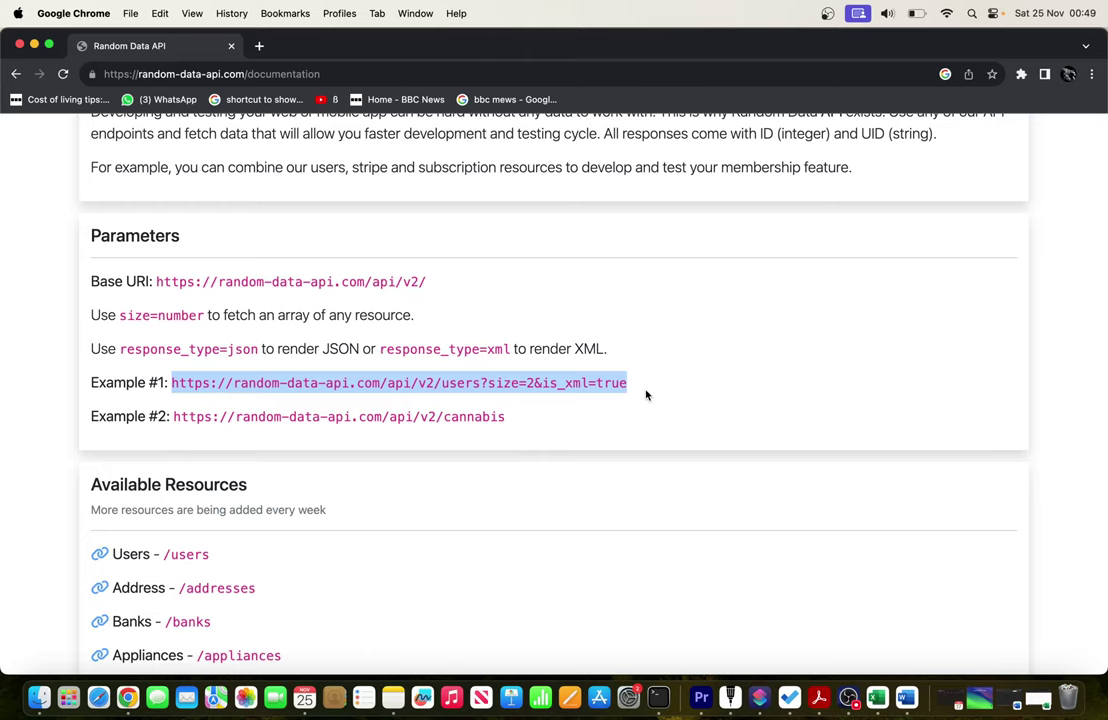
drag(608, 389, 535, 391)
key(super+c)
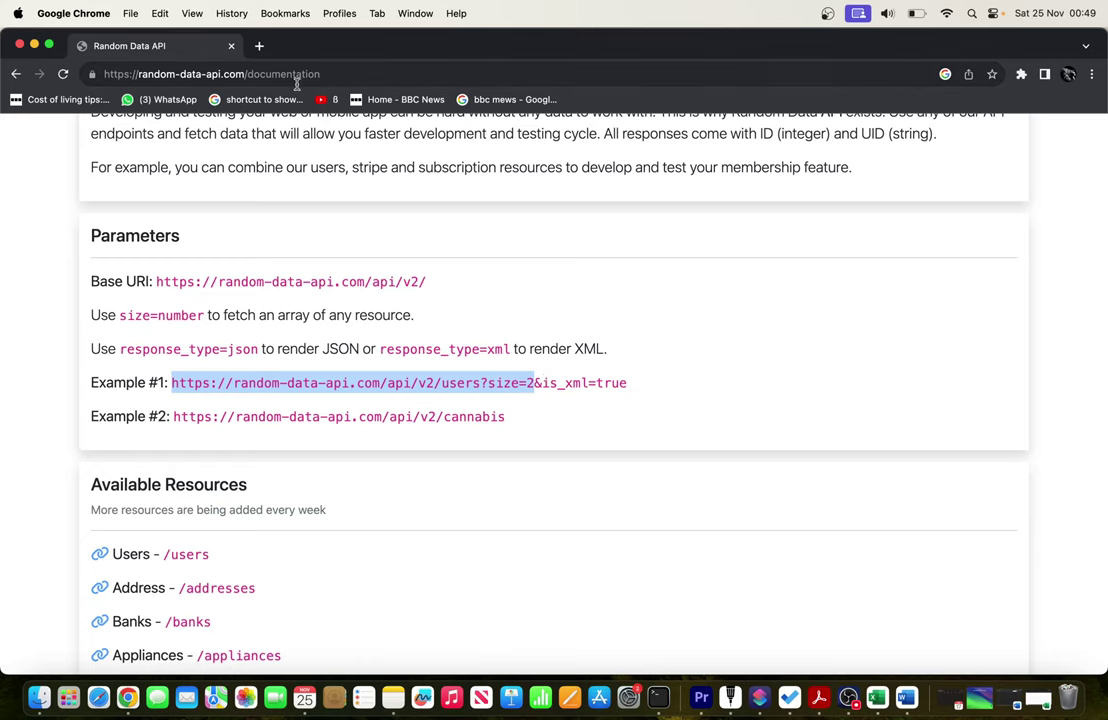
In a new tab, load the pasted users URL changed to size=1, then select its address
click(259, 45)
key(super+v)
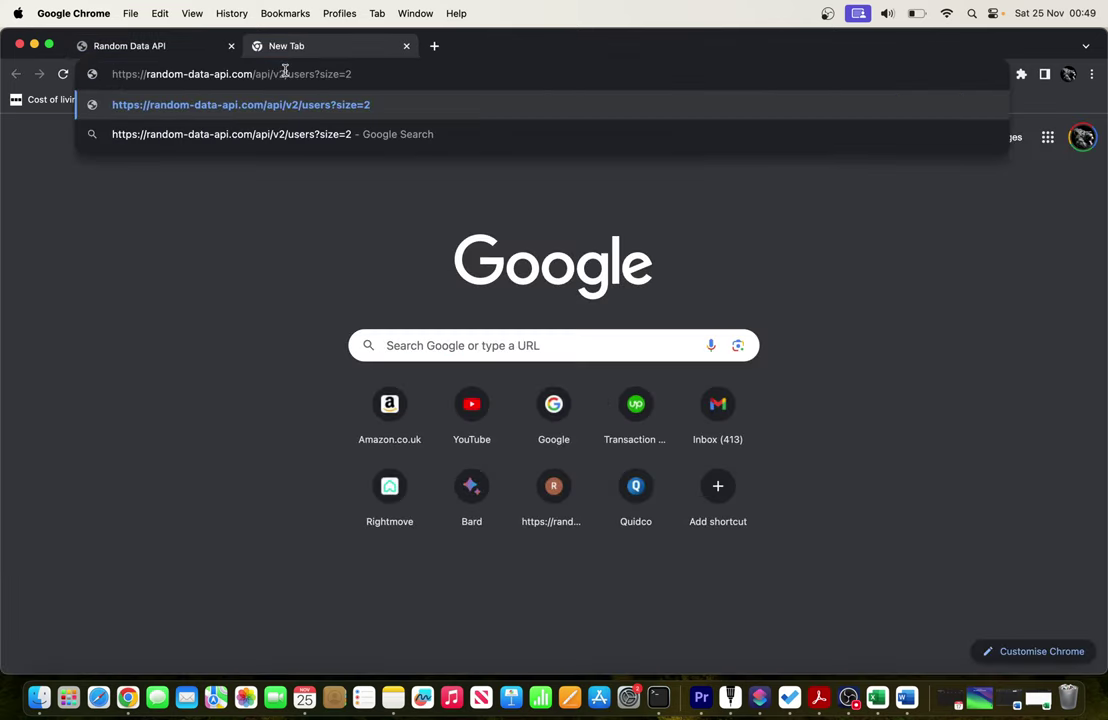
key(BackSpace)
text(1)
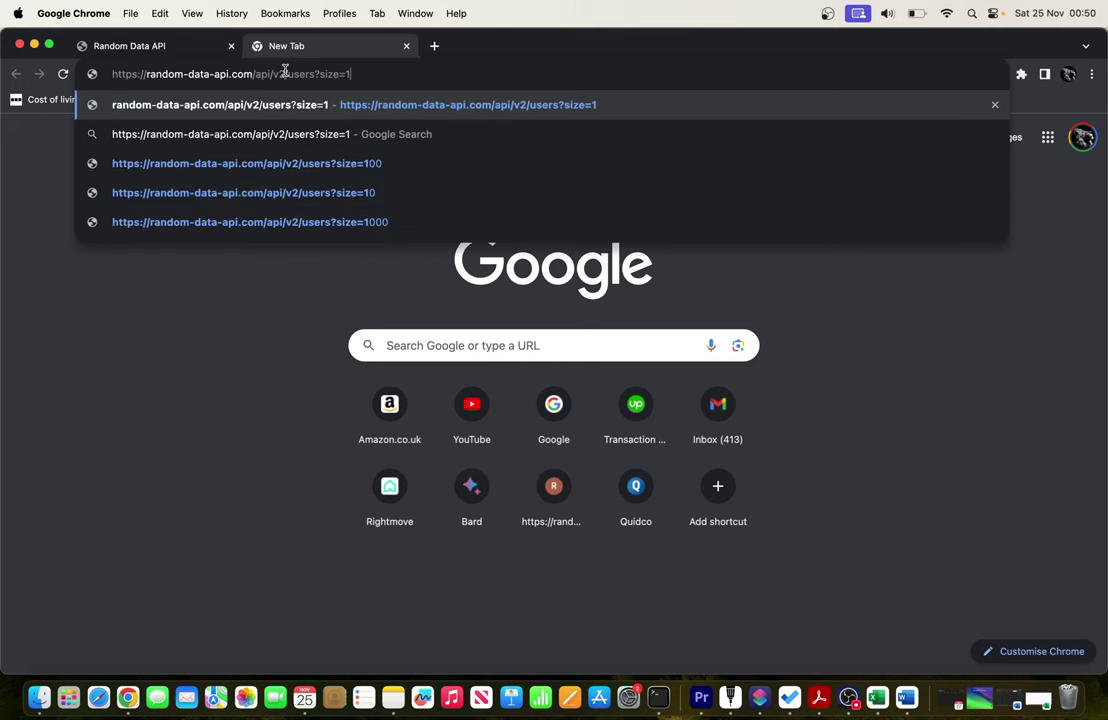
key(Return)
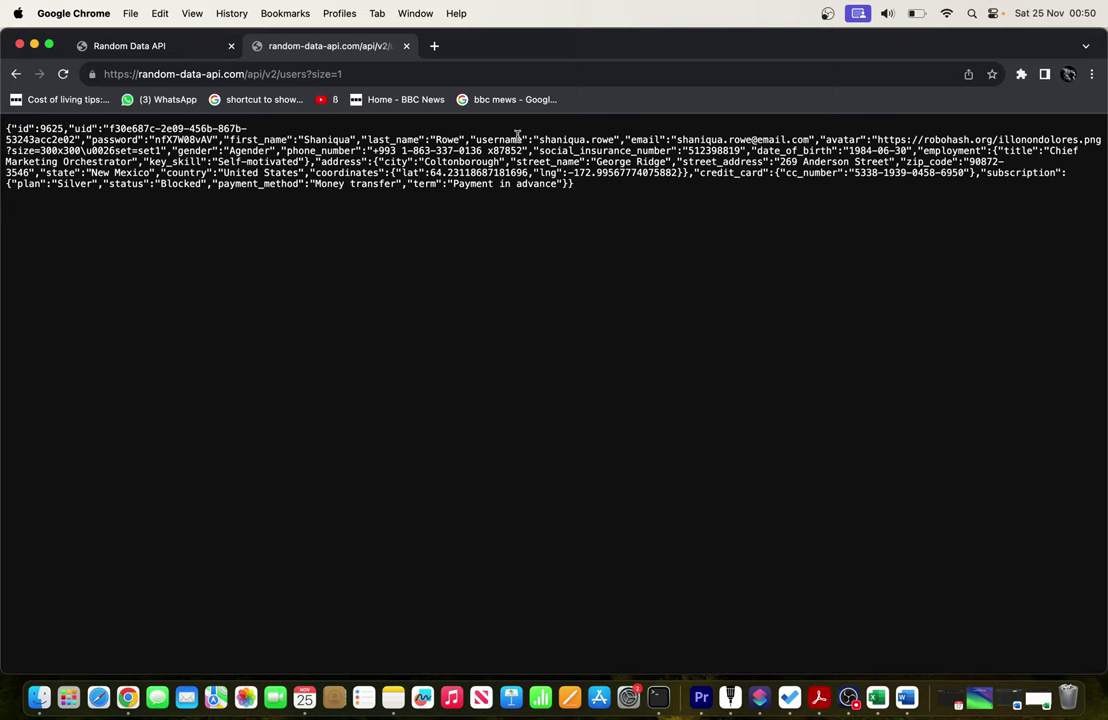
click(494, 72)
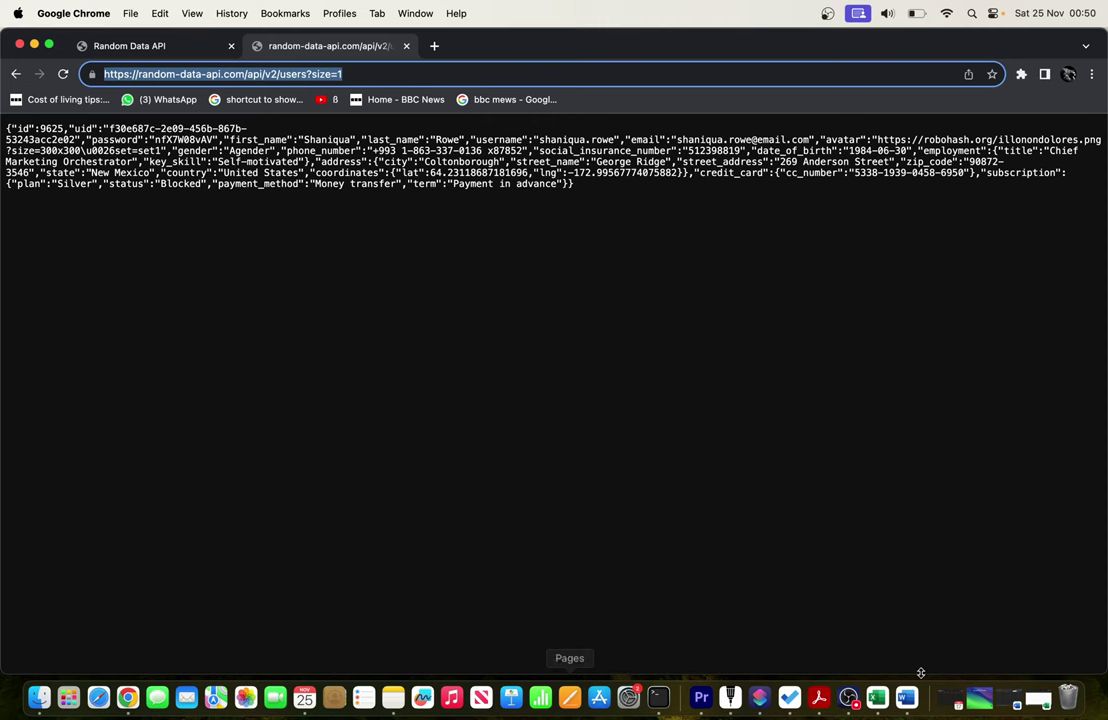
Return to the blank Book1 workbook and bring up the Data tools
click(877, 697)
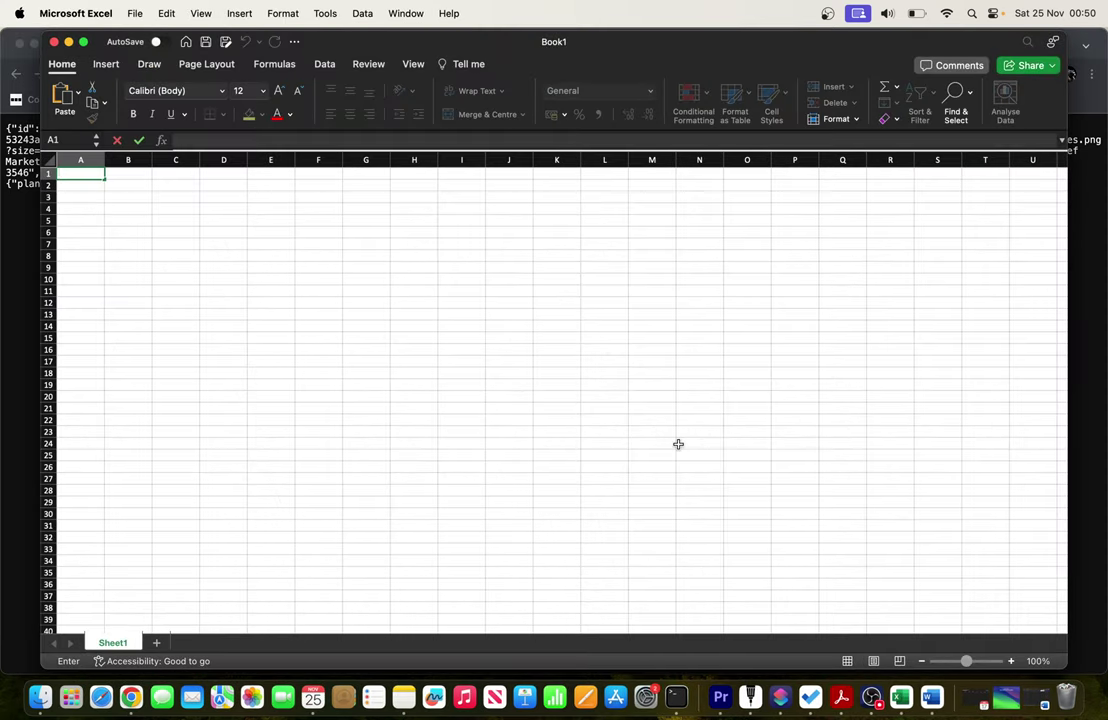
drag(316, 256, 314, 267)
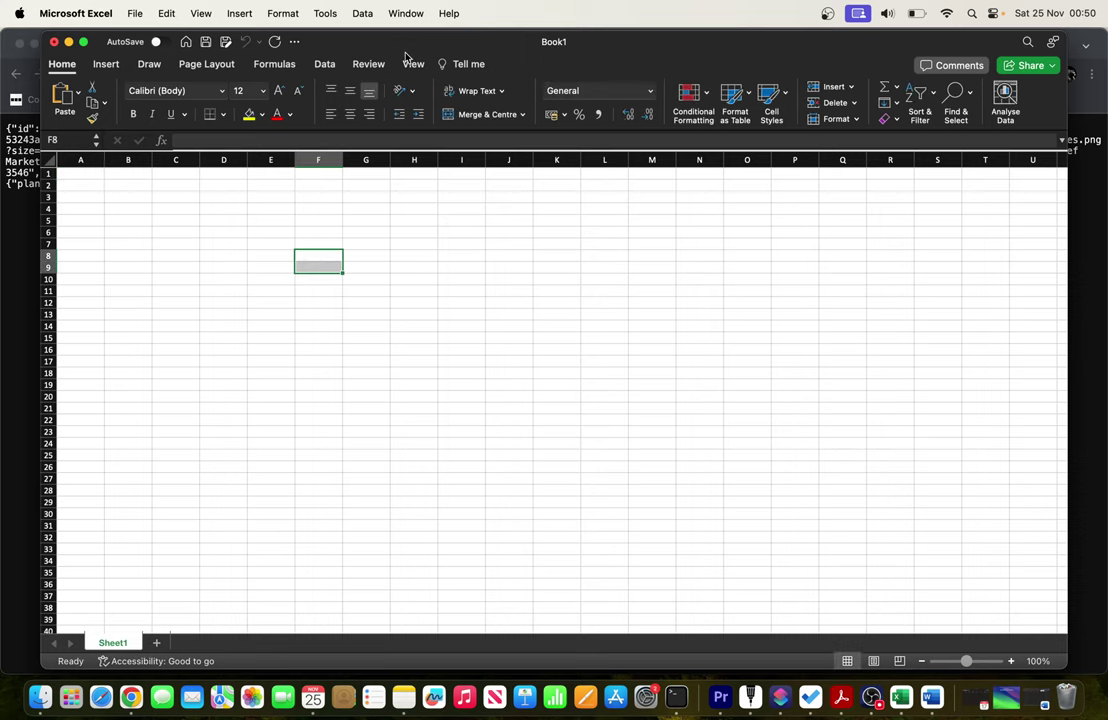
double_click(326, 64)
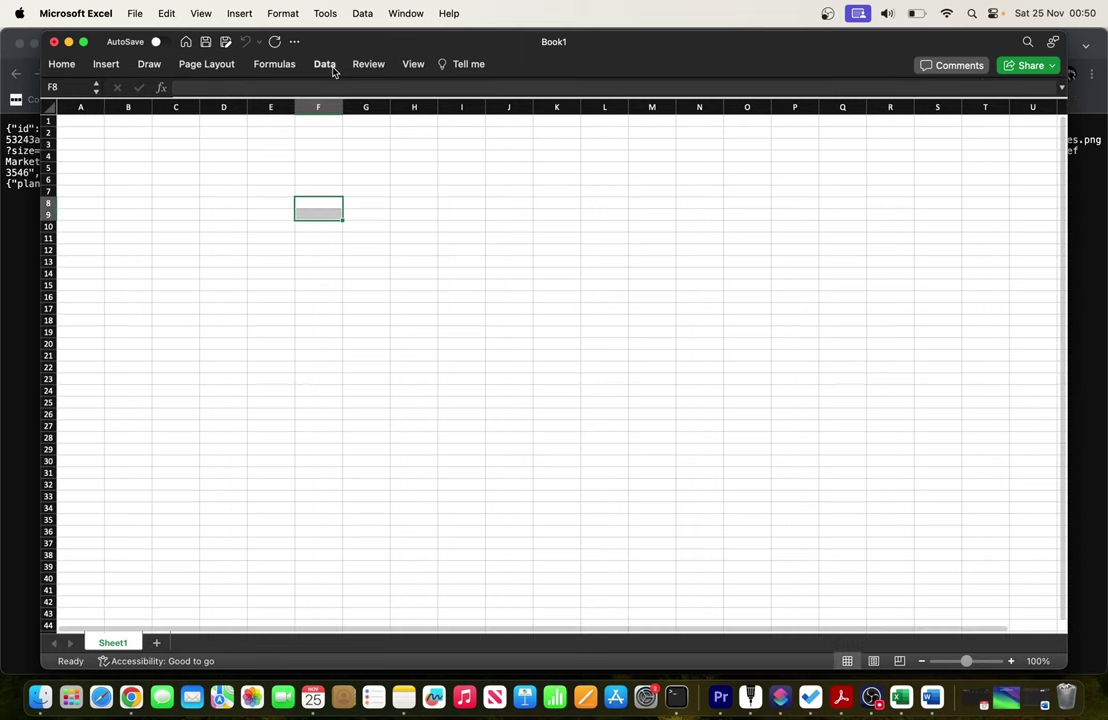
click(326, 64)
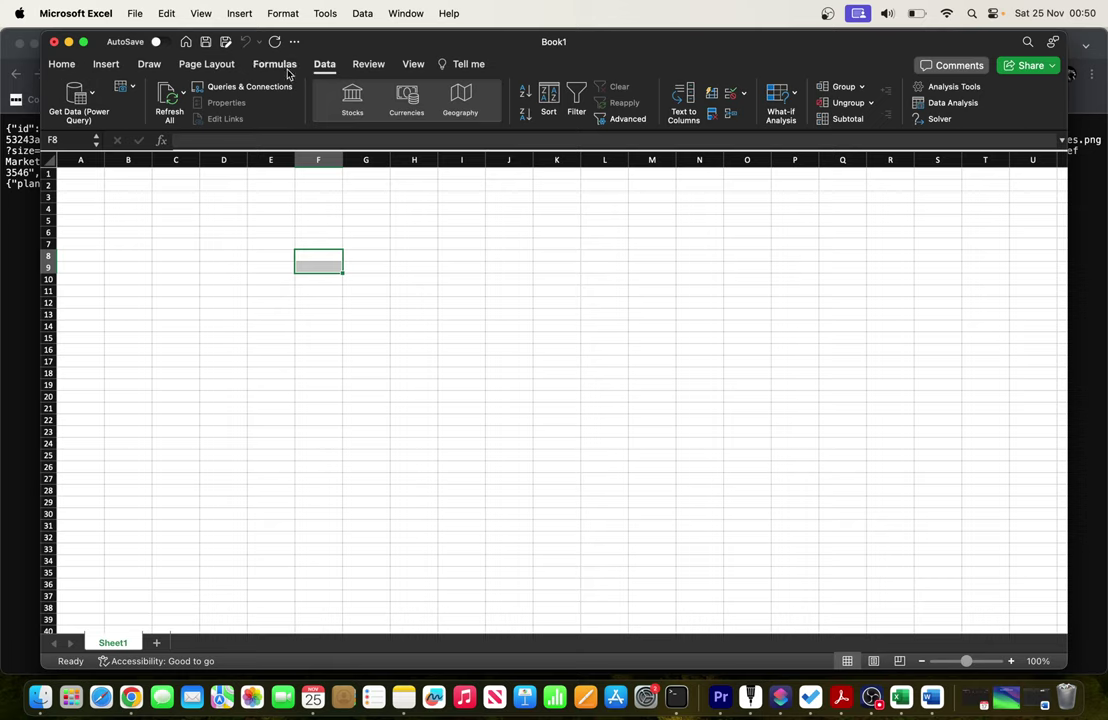
Browse the Get Data online sources, then close the chooser without importing anything
click(76, 95)
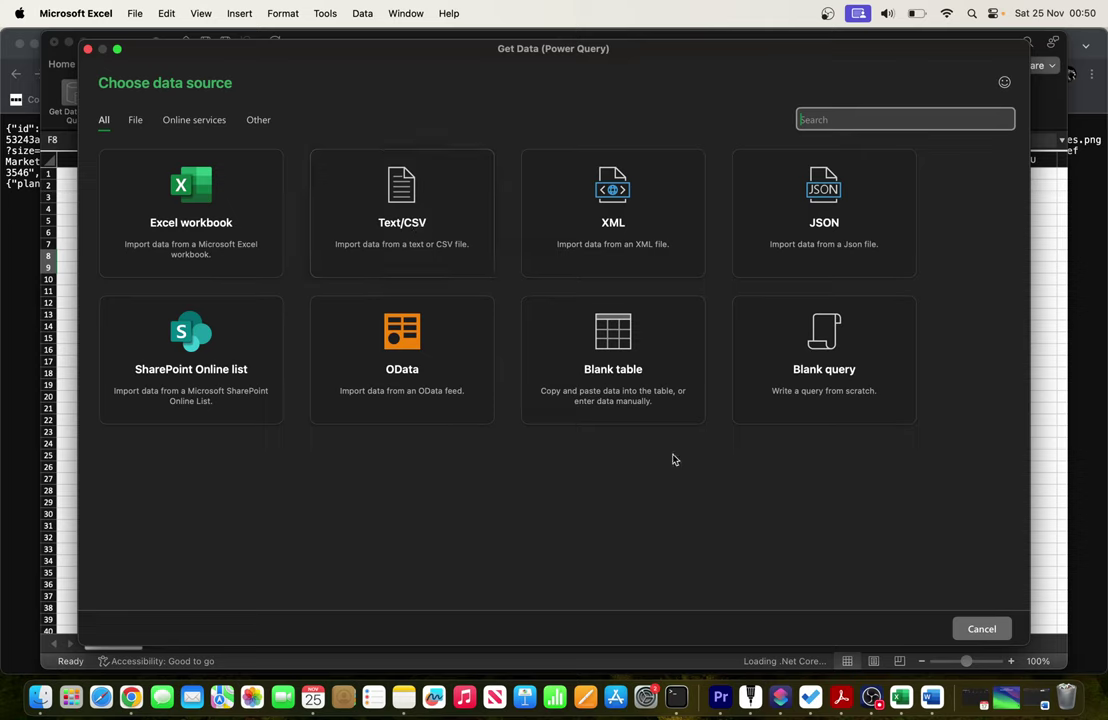
click(222, 123)
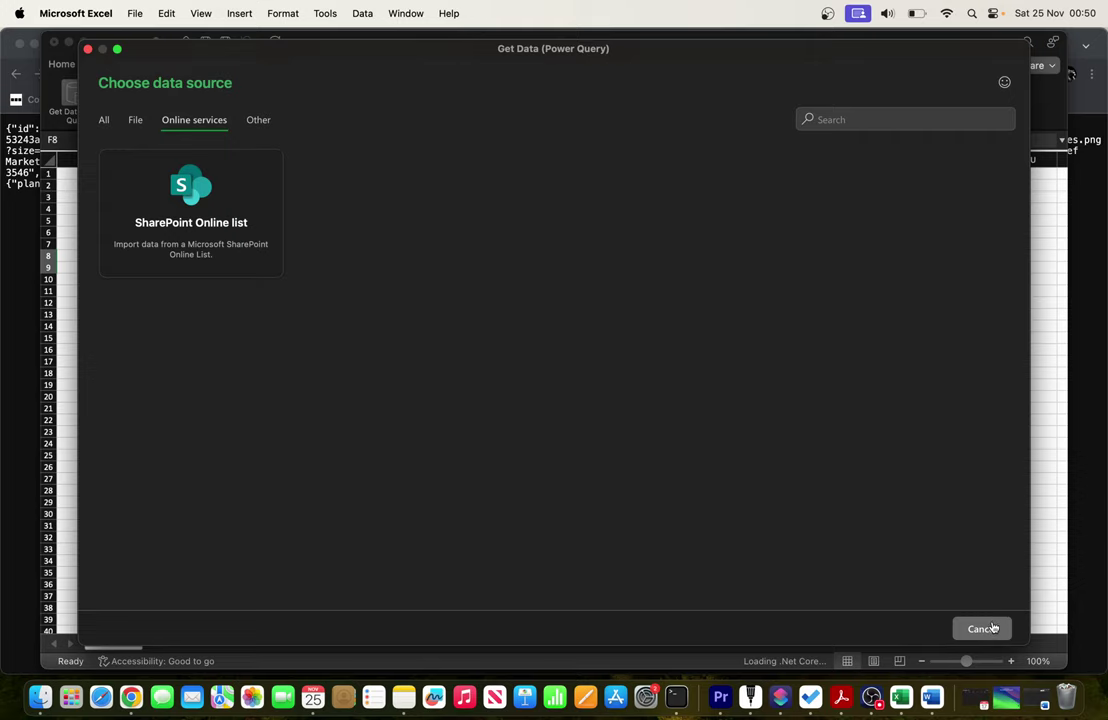
click(990, 628)
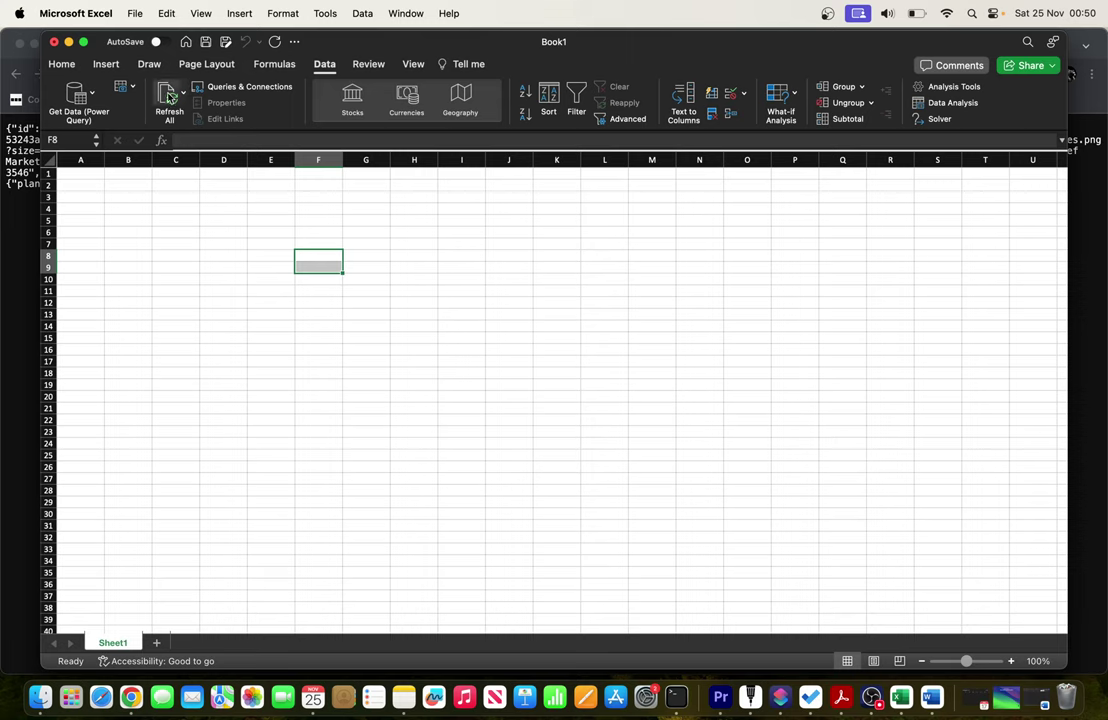
click(78, 96)
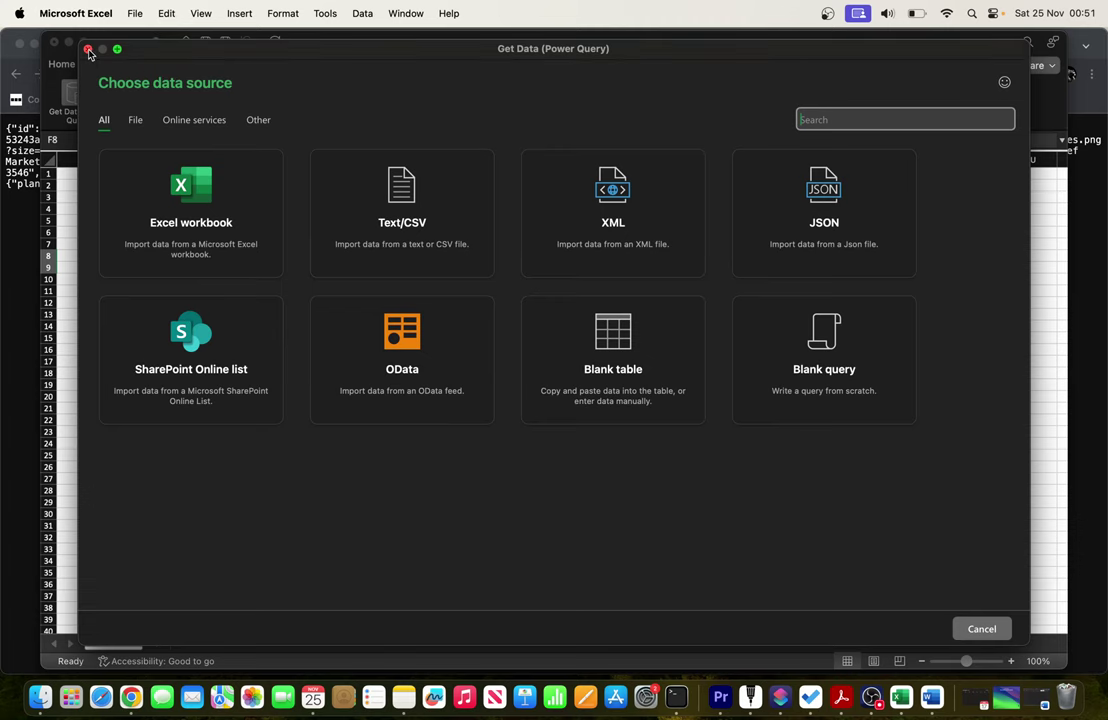
click(88, 50)
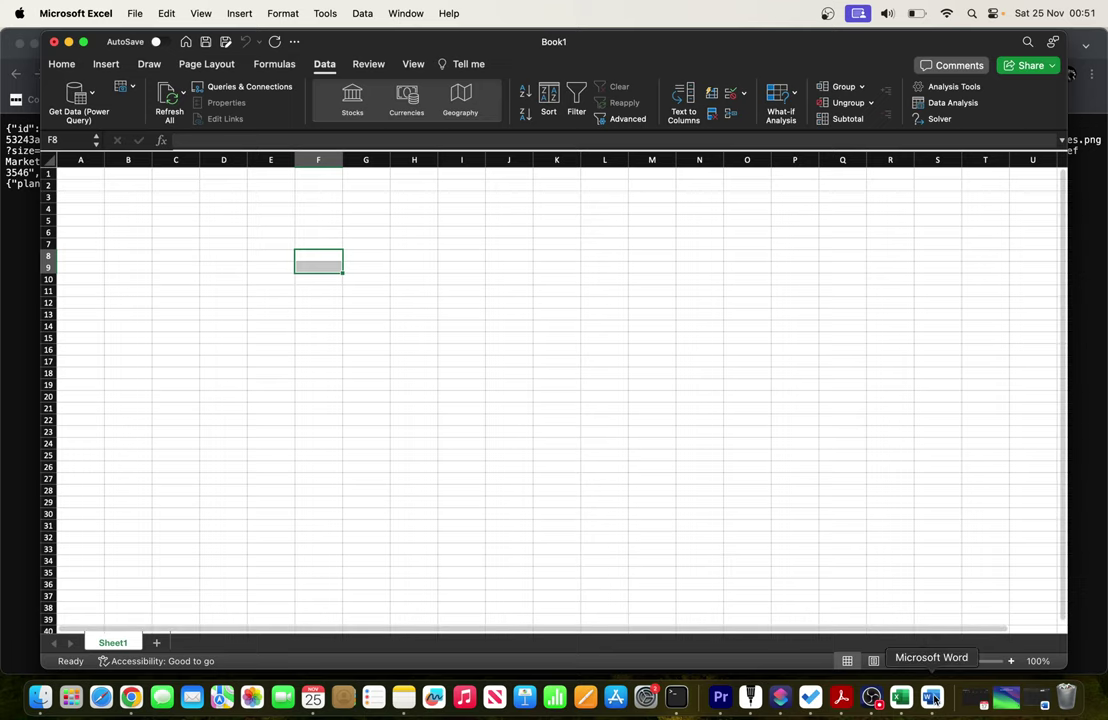
Start a blank Word document and paste the single-user API URL into it
click(784, 363)
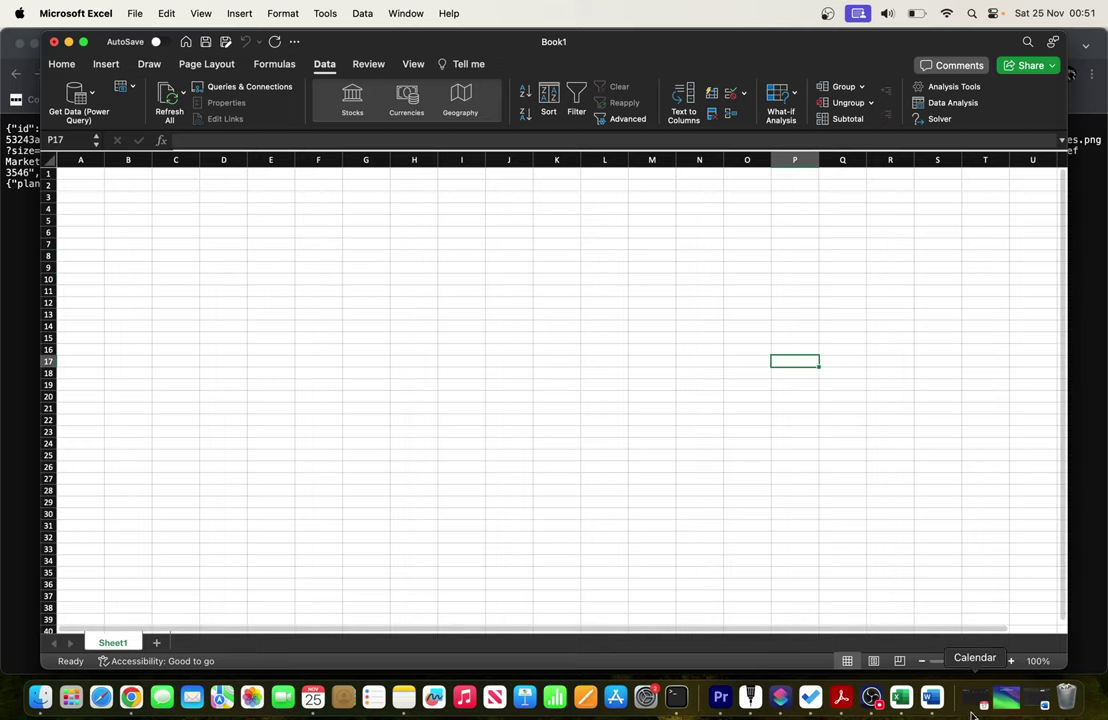
click(935, 700)
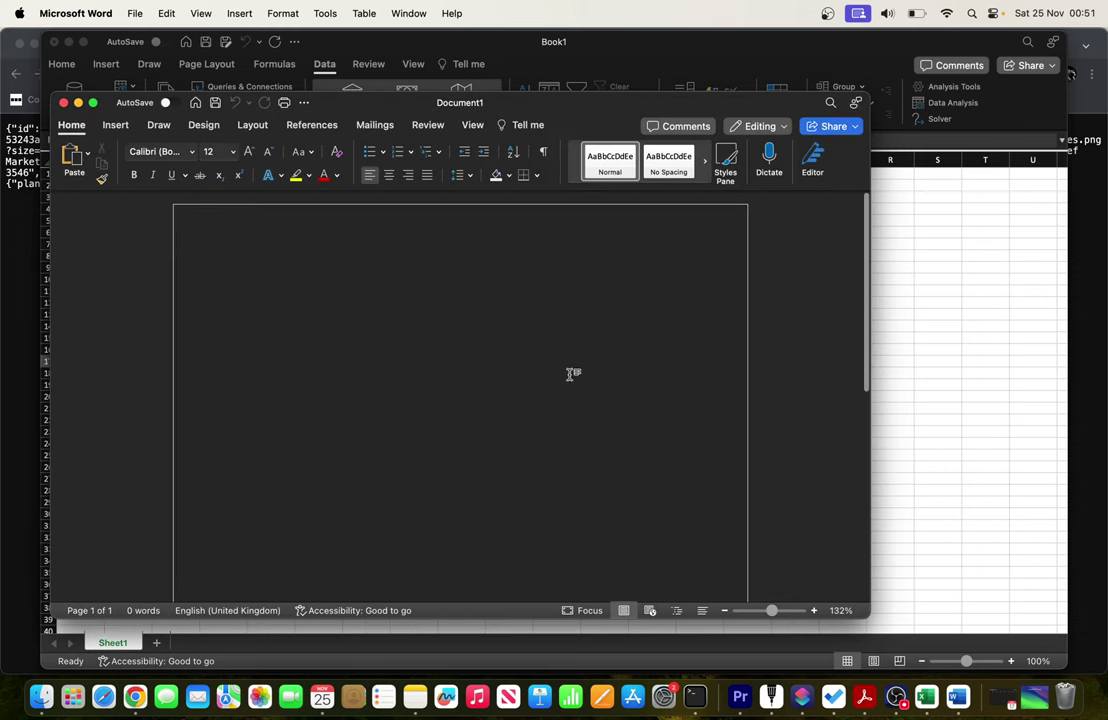
click(135, 697)
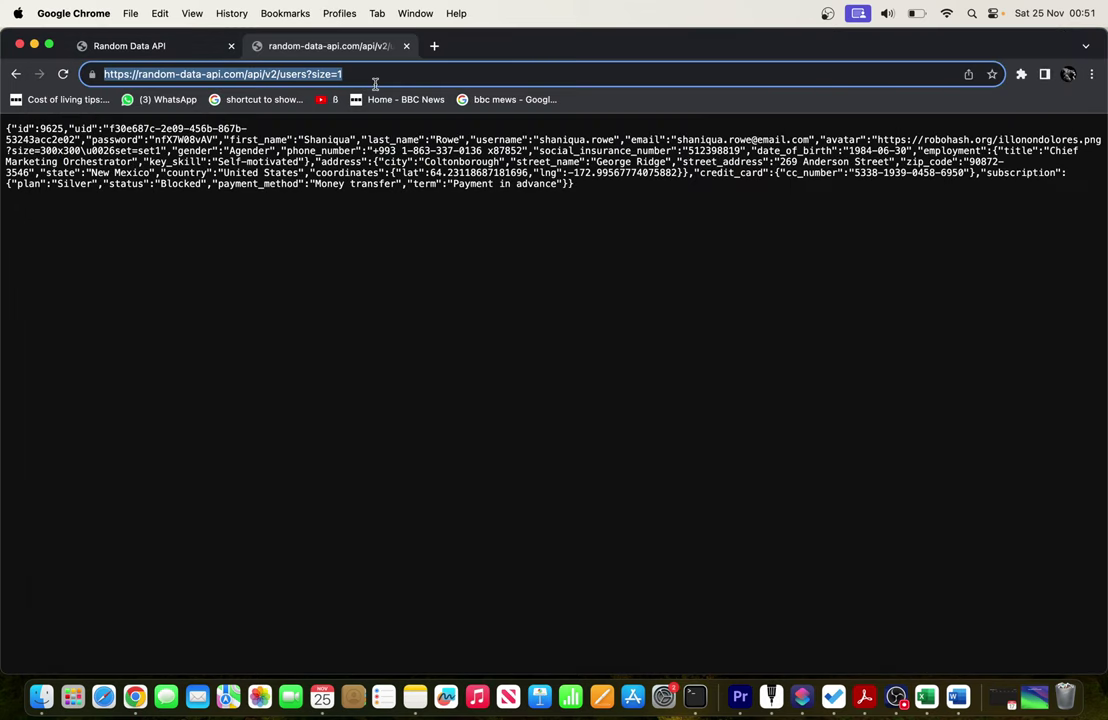
key(super+Tab)
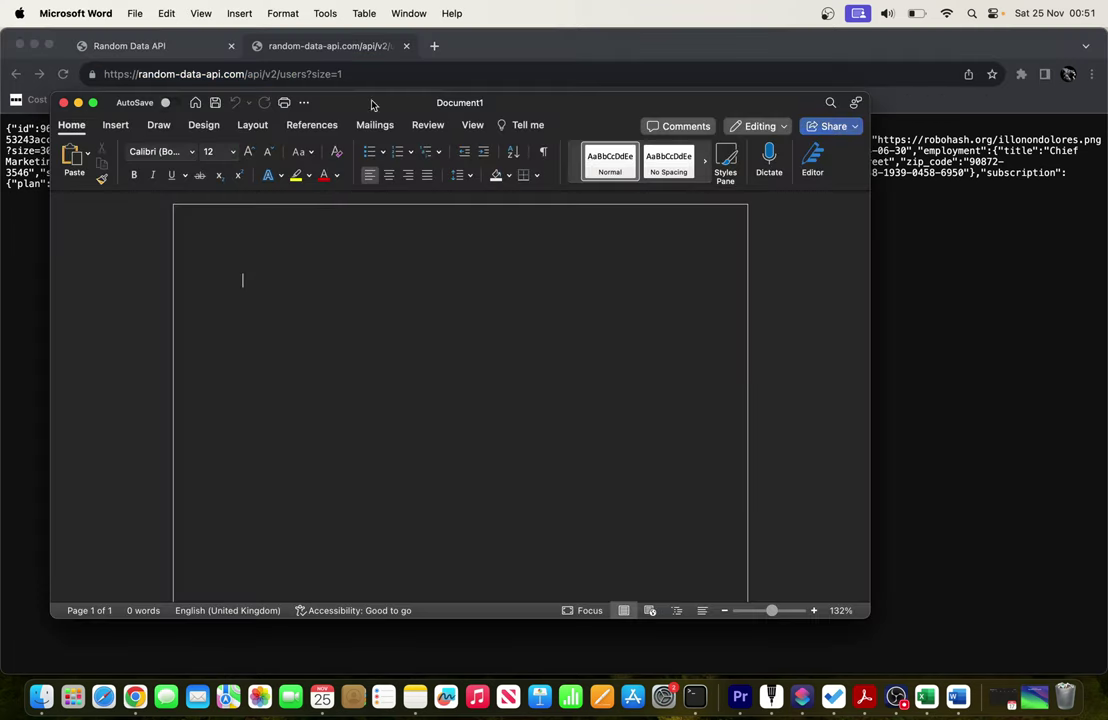
text(https://random-data-api.com/api/v2/users?size=1)
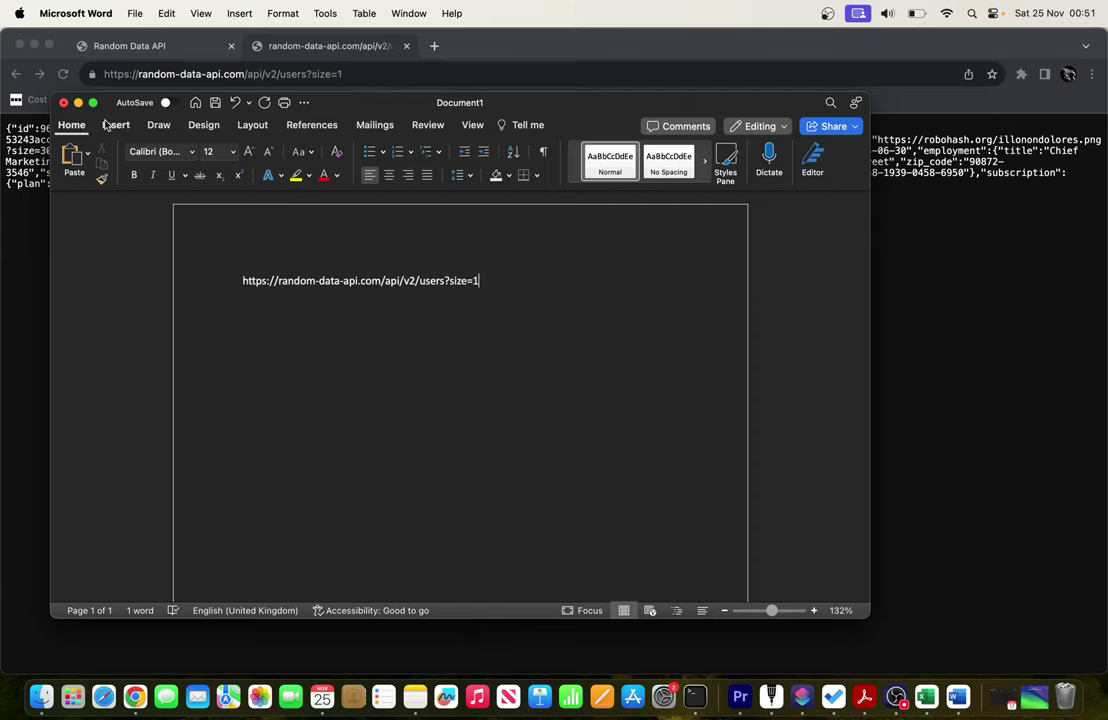
Save the document to the Desktop as plain-text url.txt with MS-DOS encoding
click(133, 13)
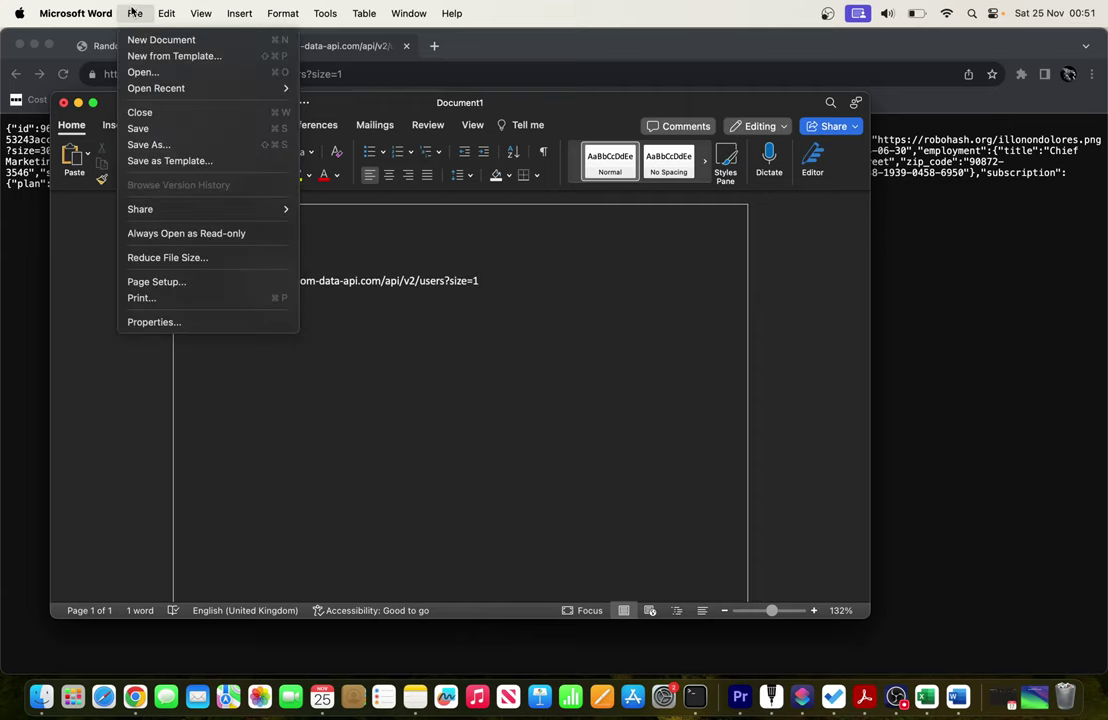
click(168, 144)
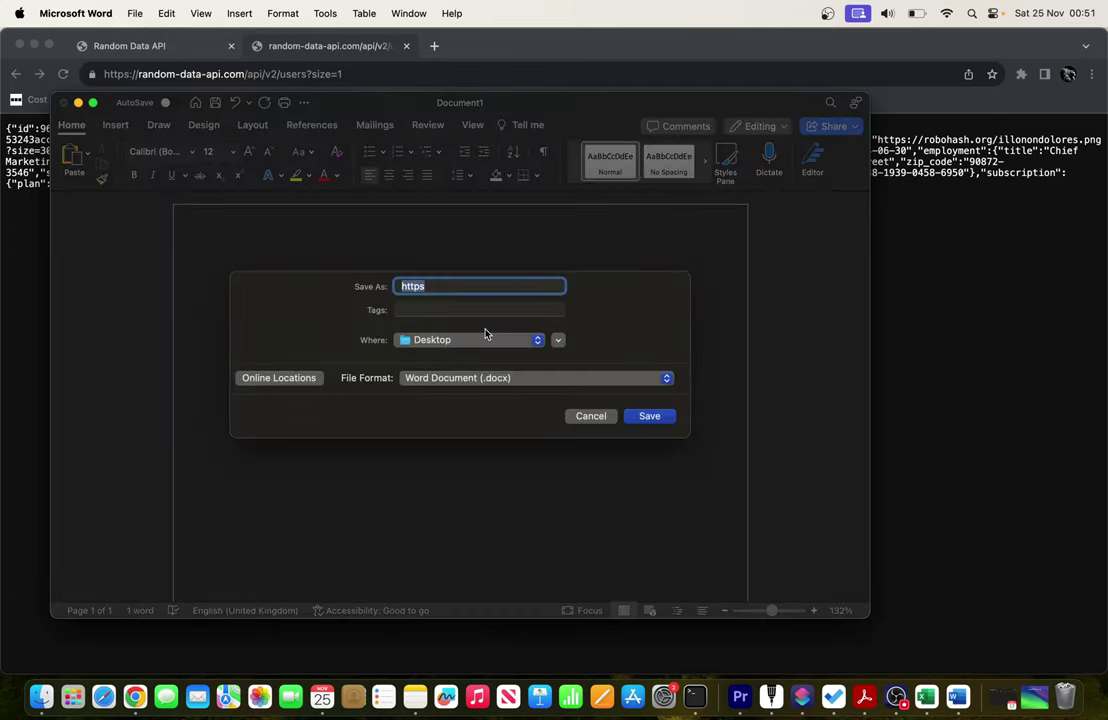
click(512, 379)
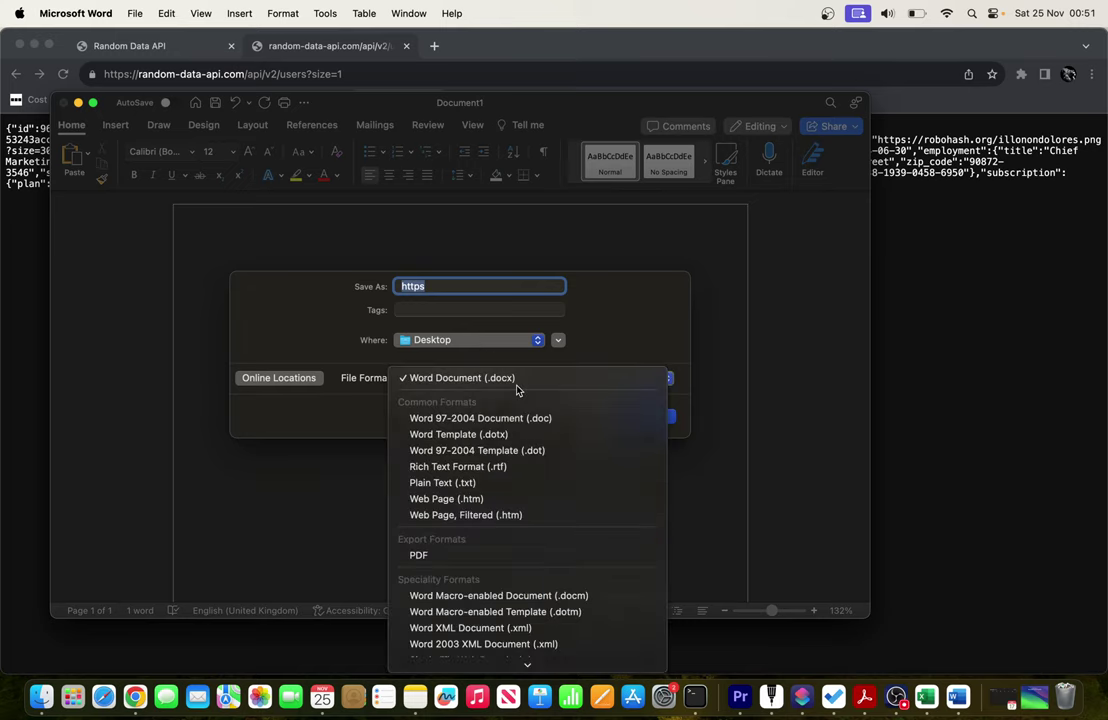
click(507, 487)
click(433, 287)
drag(433, 286, 290, 284)
text(url)
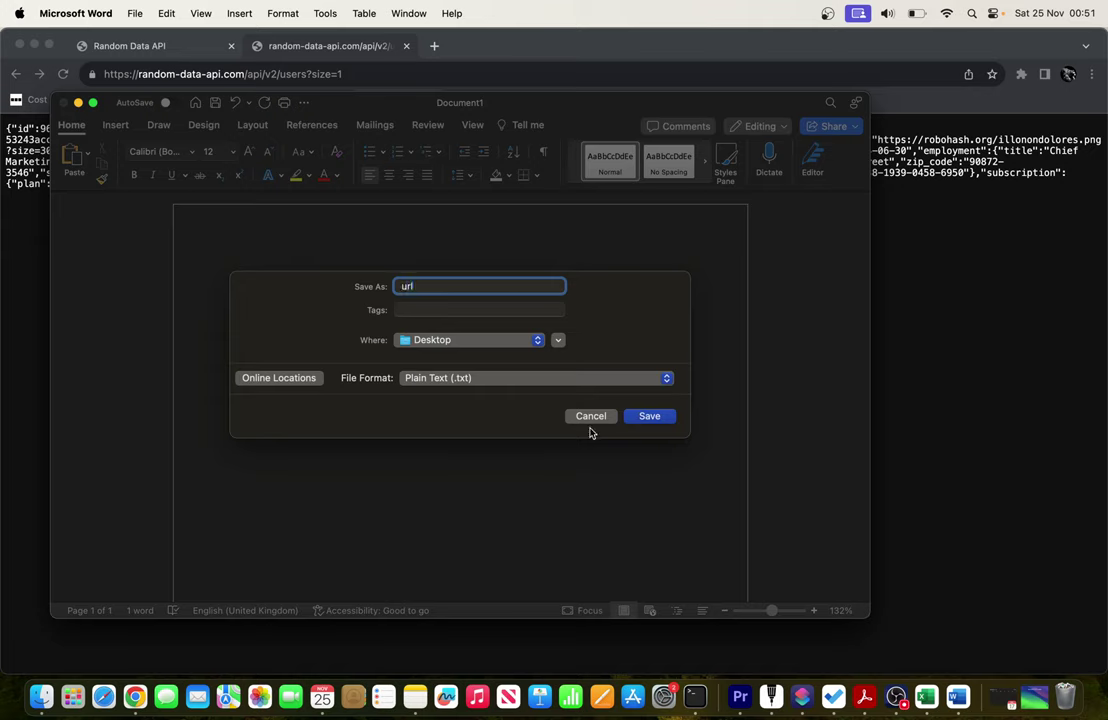
click(650, 418)
click(652, 418)
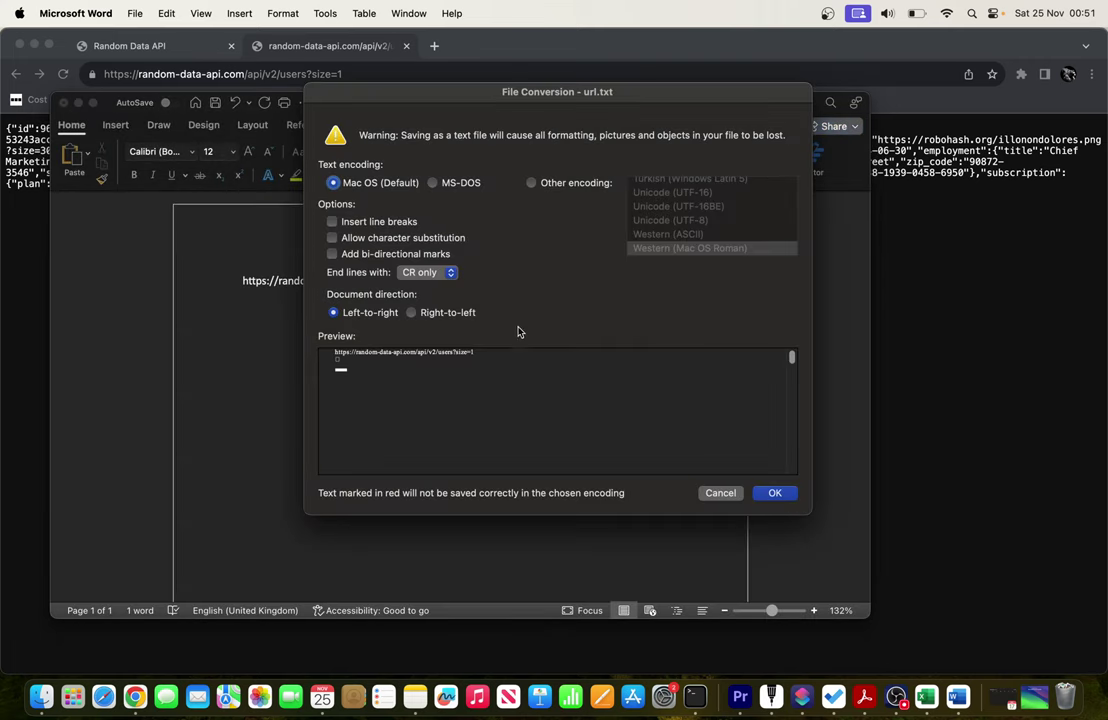
click(433, 184)
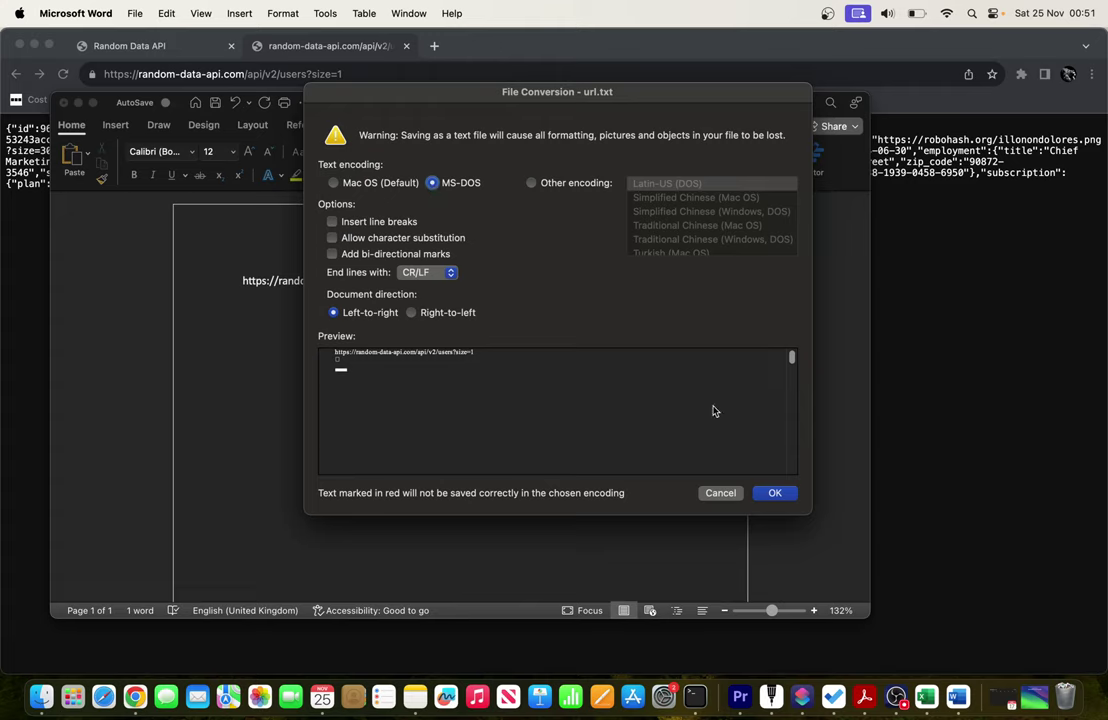
click(775, 492)
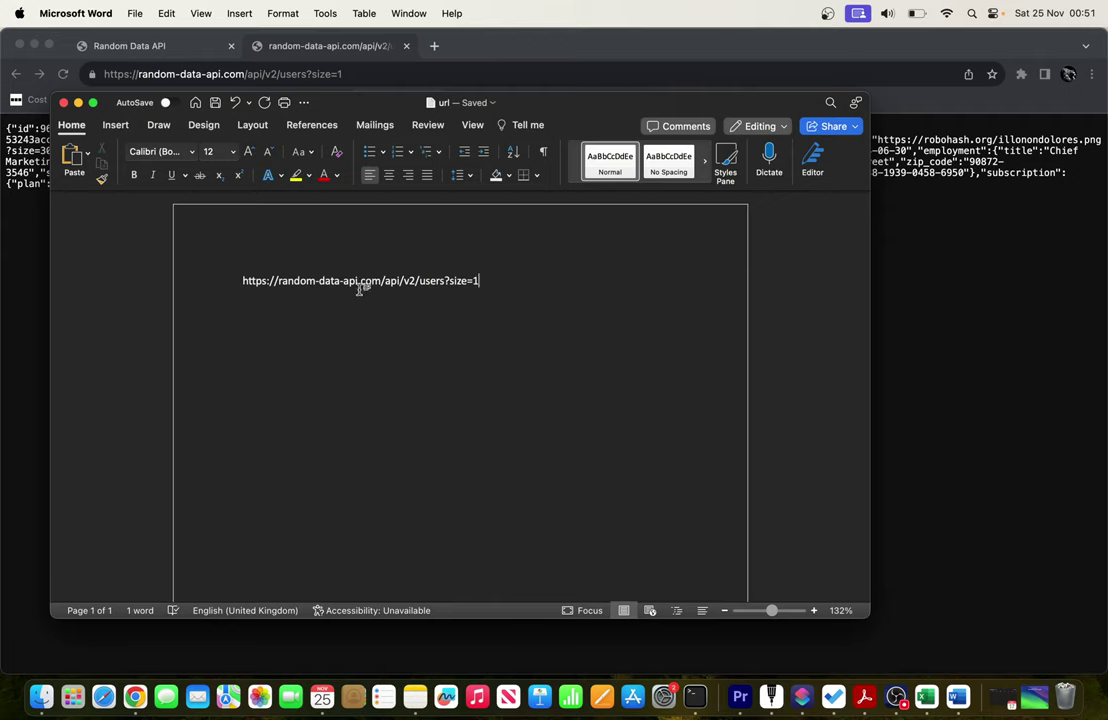
Close Word, minimize Chrome and Excel, and move the url file to the Desktop's top-left
click(63, 103)
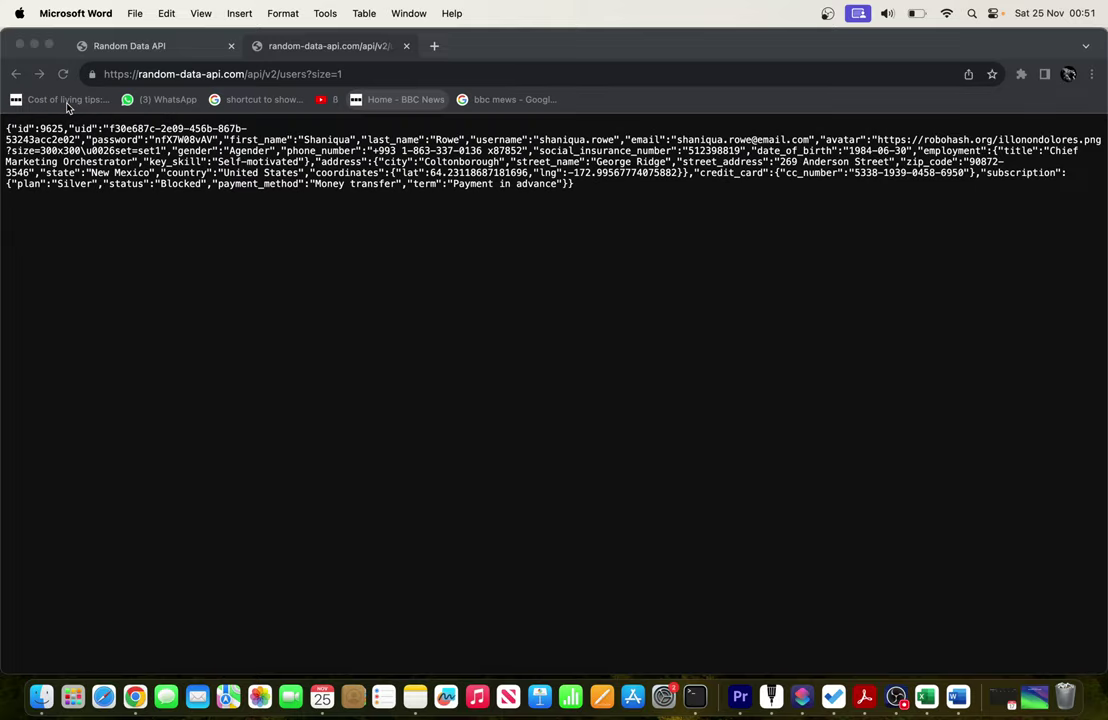
click(35, 45)
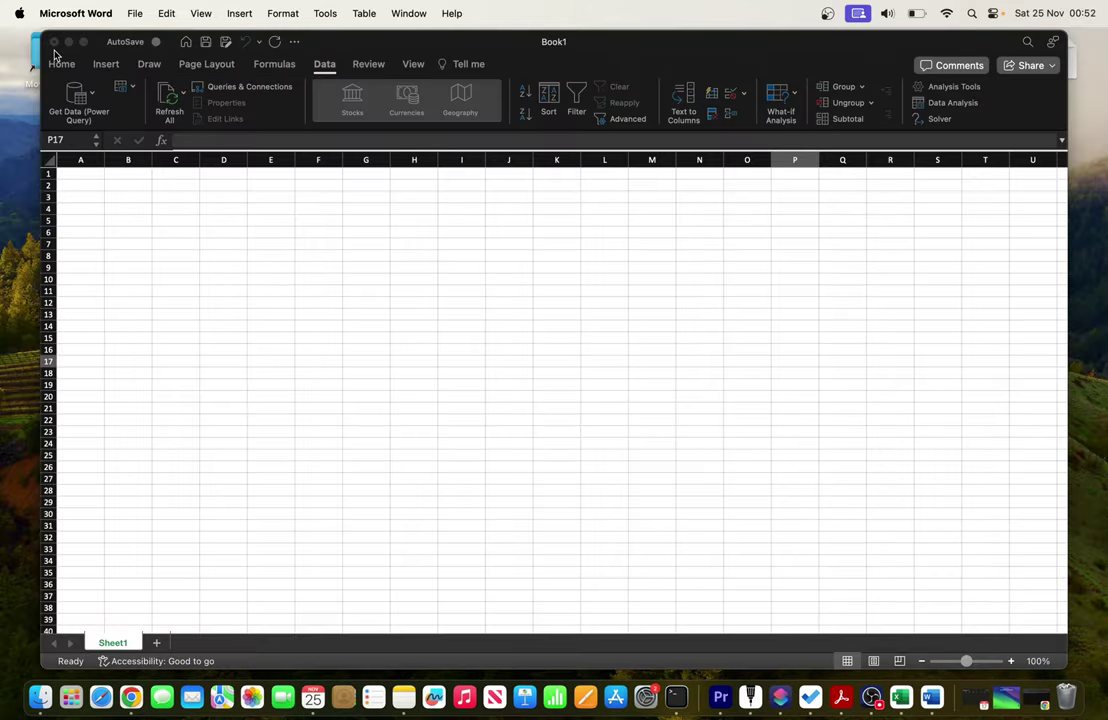
click(35, 43)
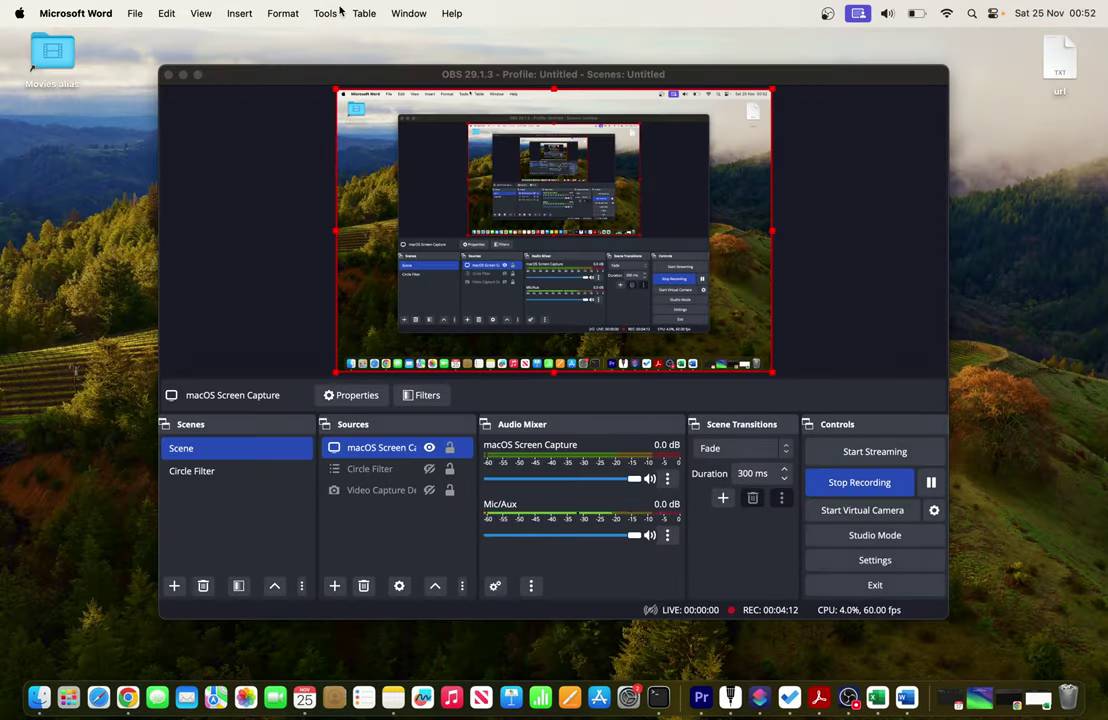
click(182, 75)
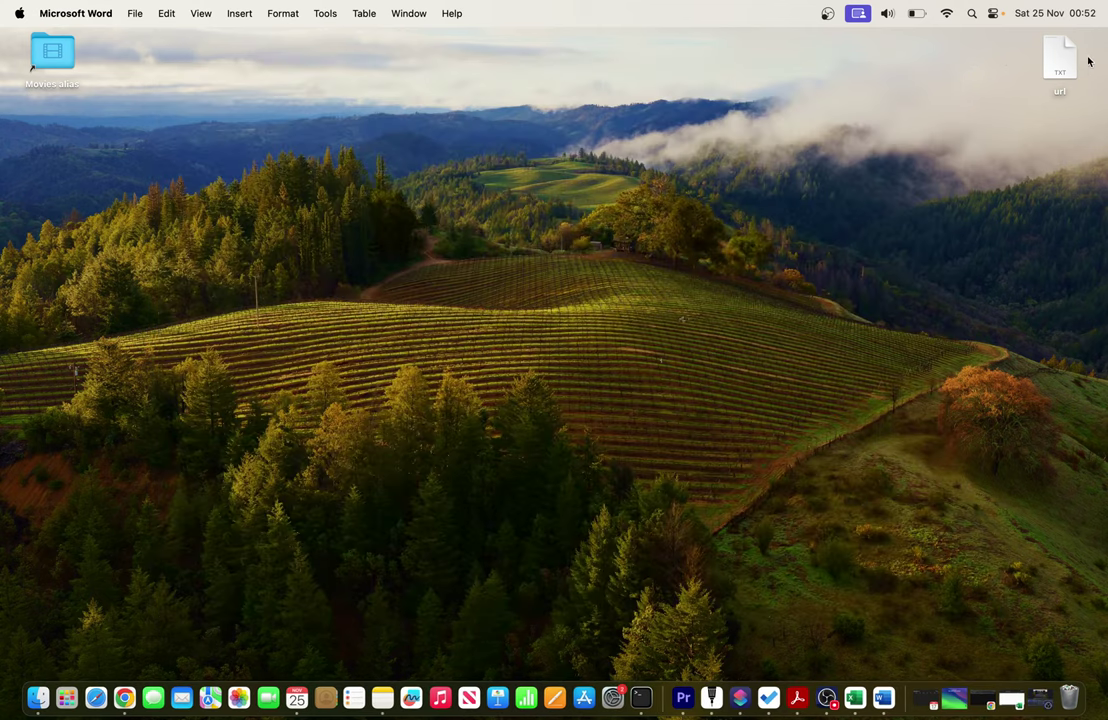
drag(1058, 58, 65, 143)
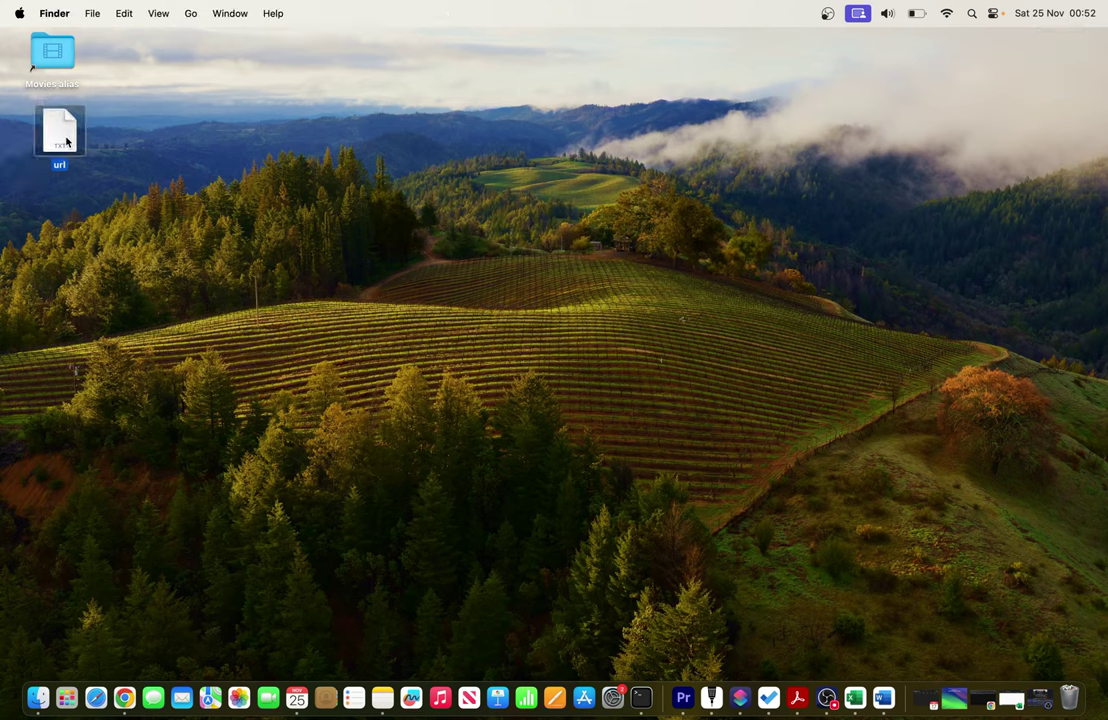
In Get Info, rename url.txt to url.iqy and confirm using the .iqy extension
right_click(72, 145)
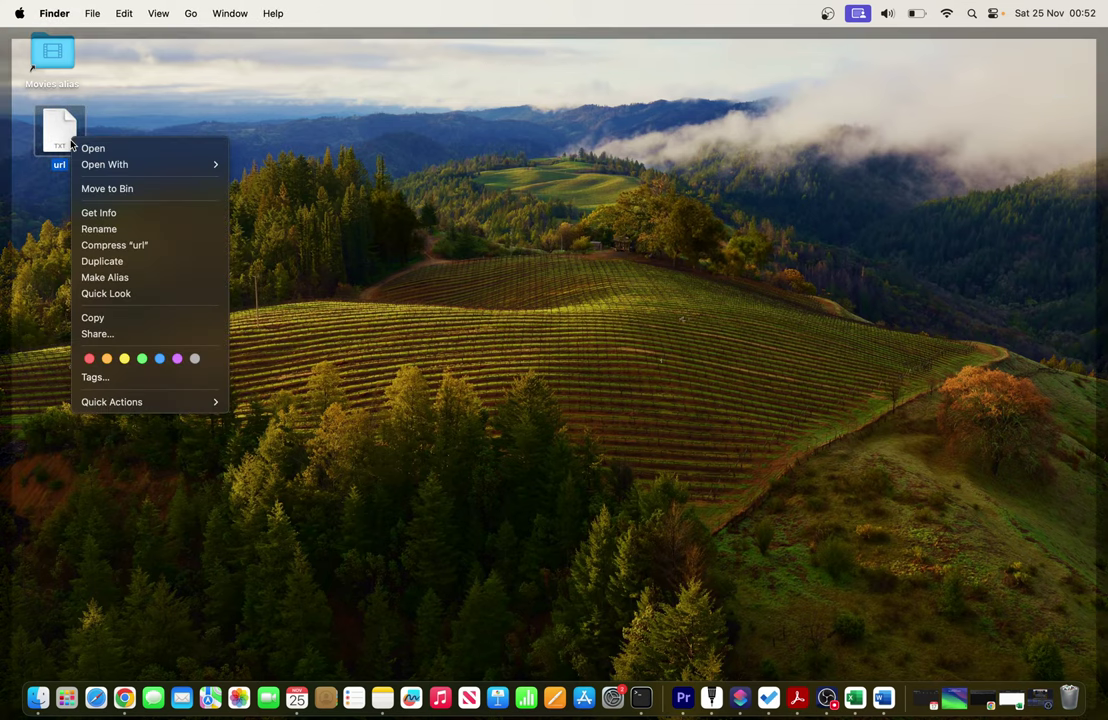
click(131, 213)
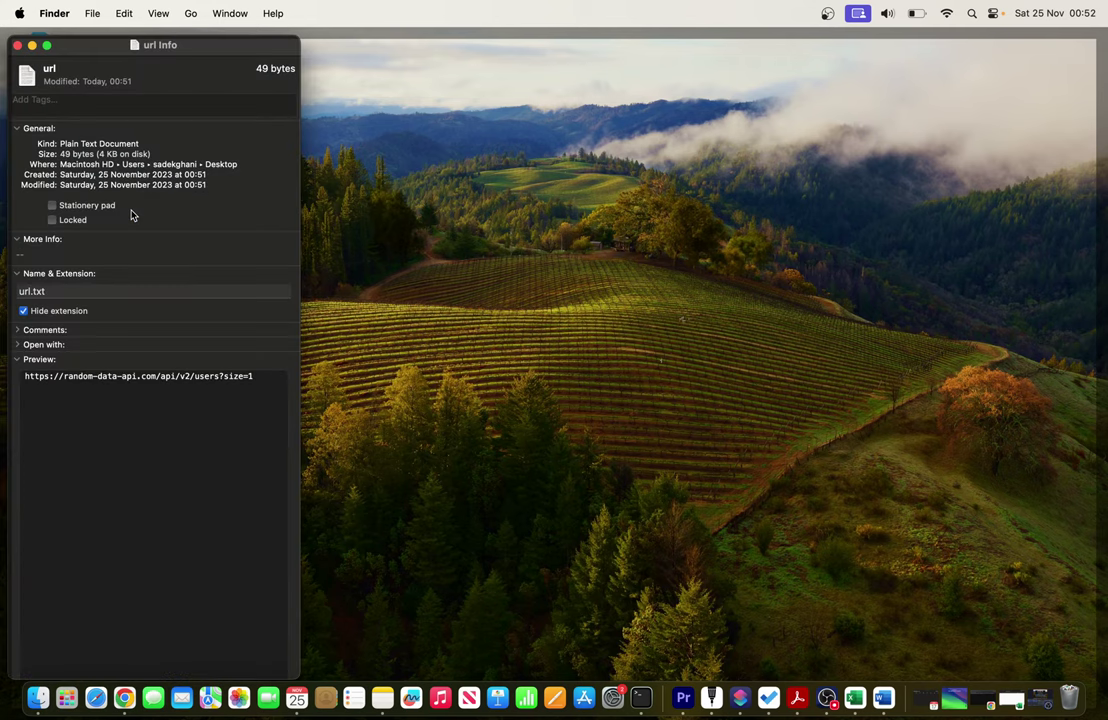
click(73, 292)
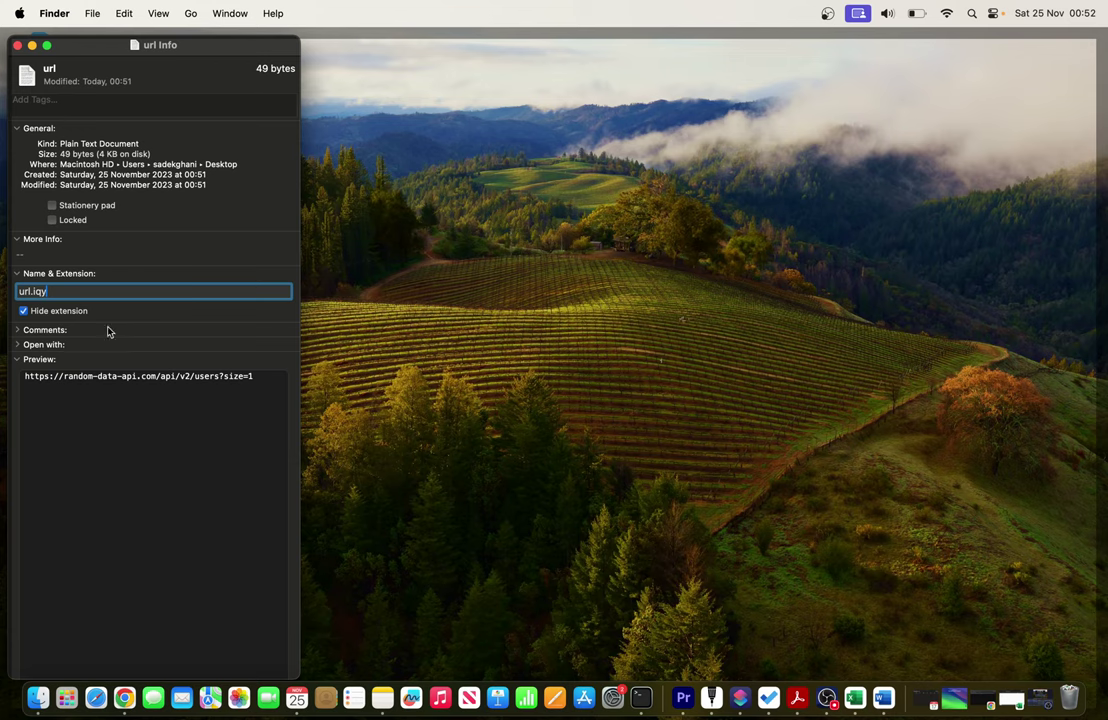
click(17, 45)
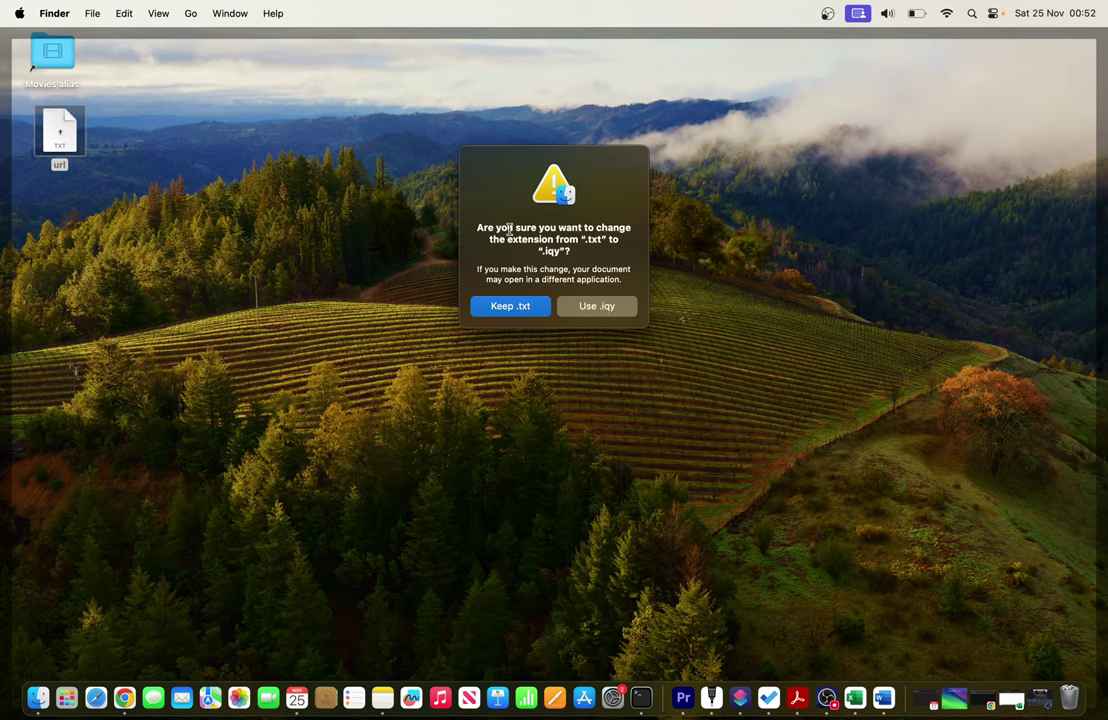
click(615, 309)
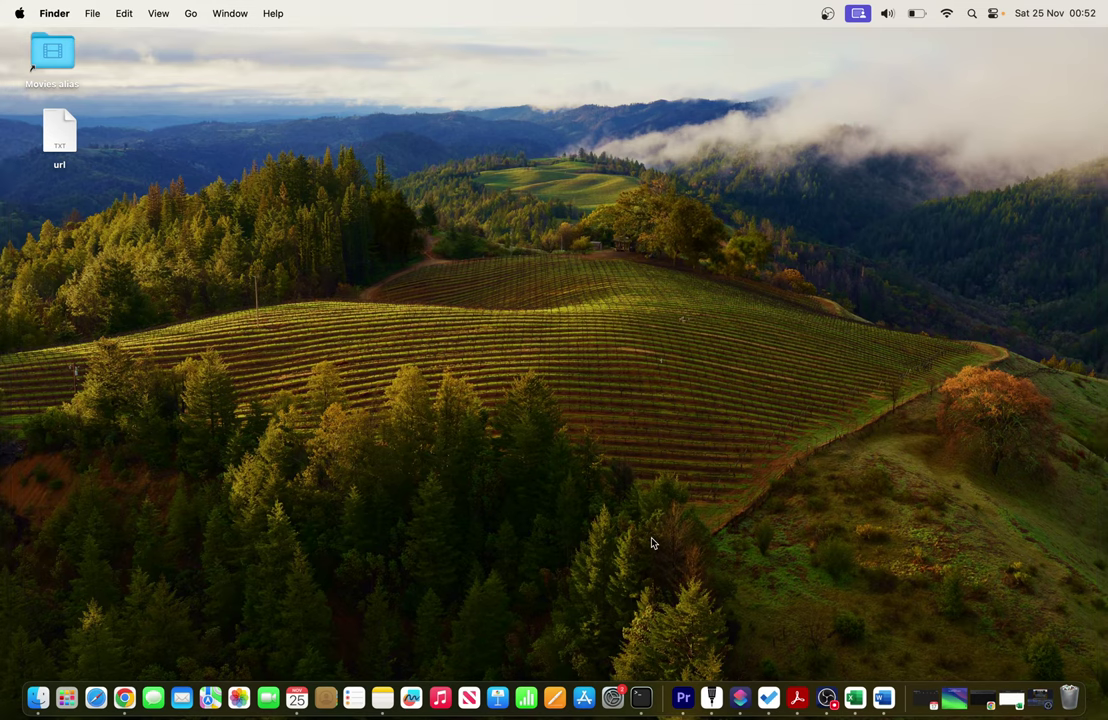
Back in Book1 with cell D5 selected, choose Run Web Query from Data > Get Data
click(857, 700)
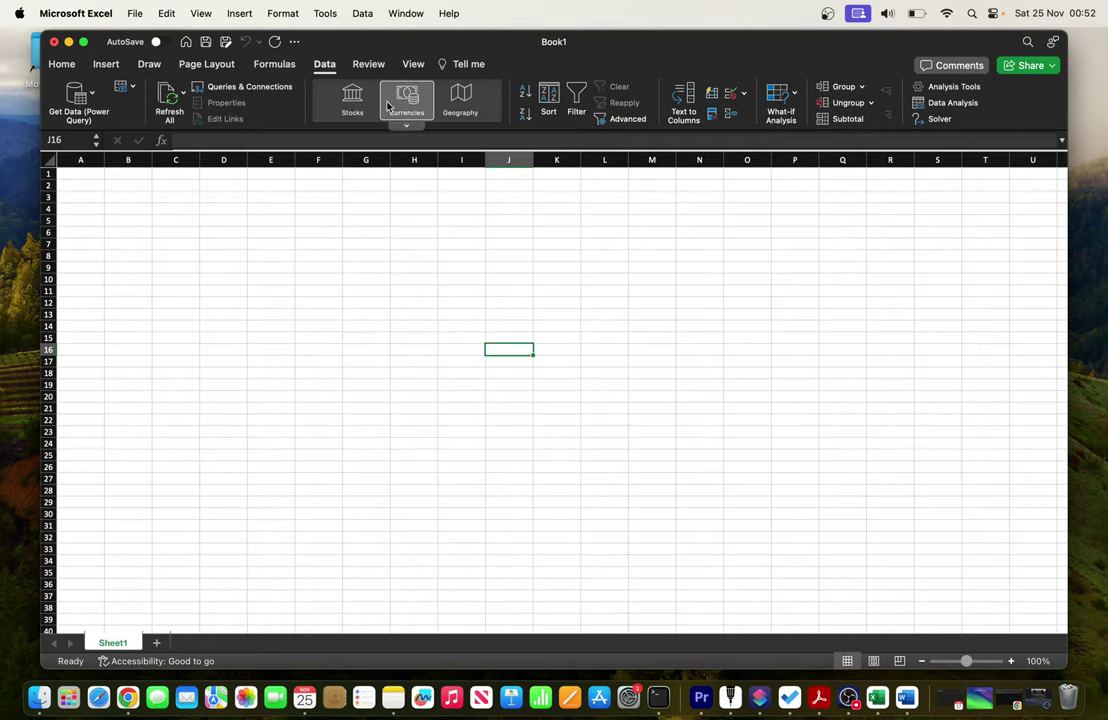
click(330, 70)
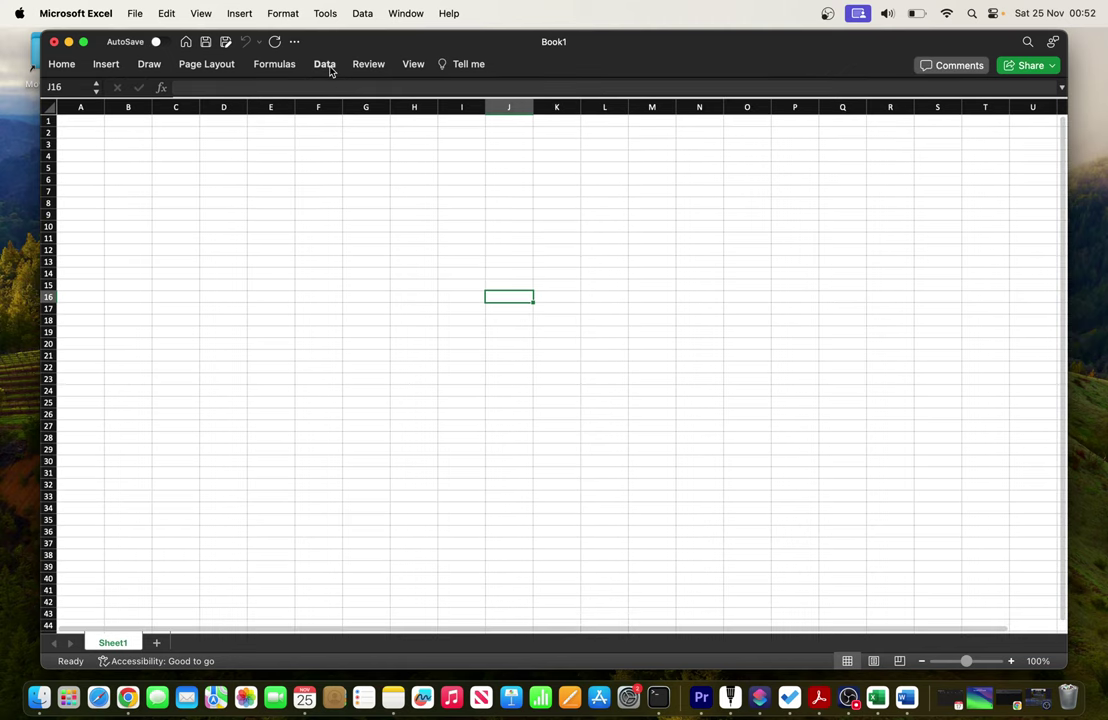
click(331, 70)
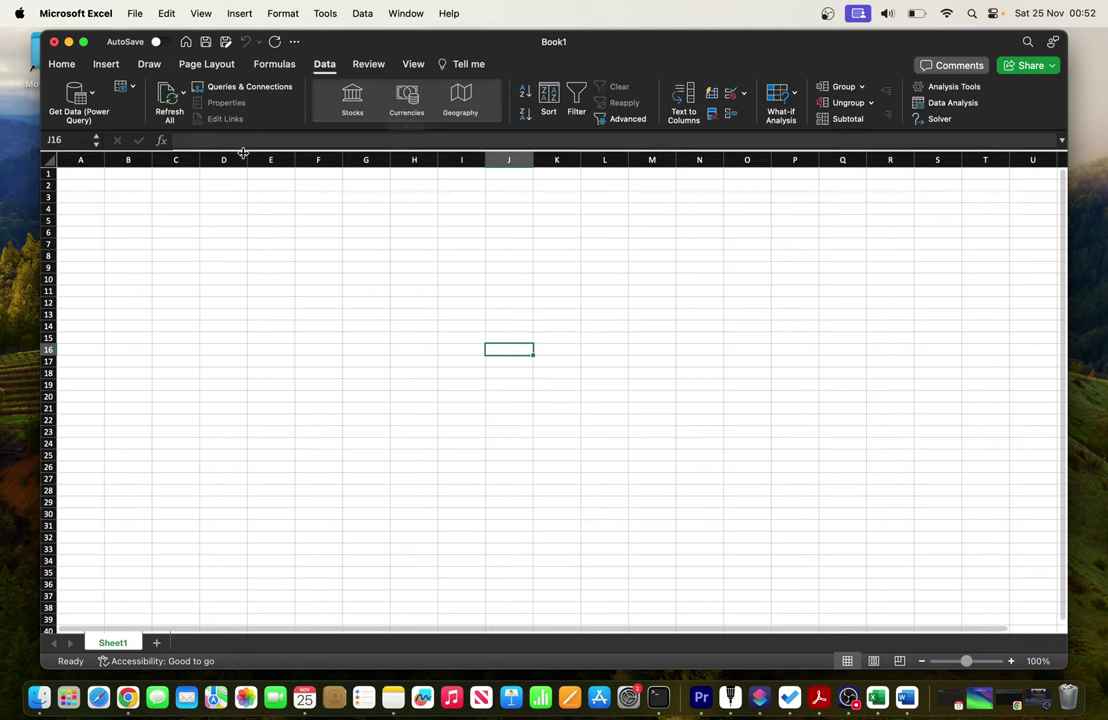
click(210, 219)
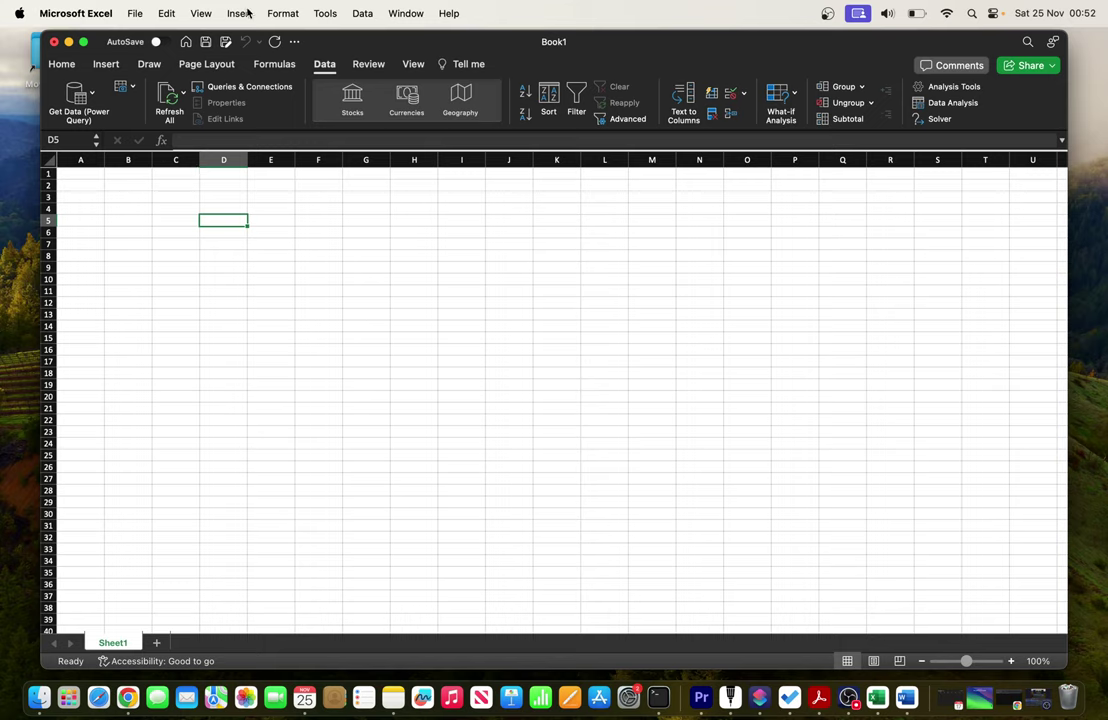
click(18, 14)
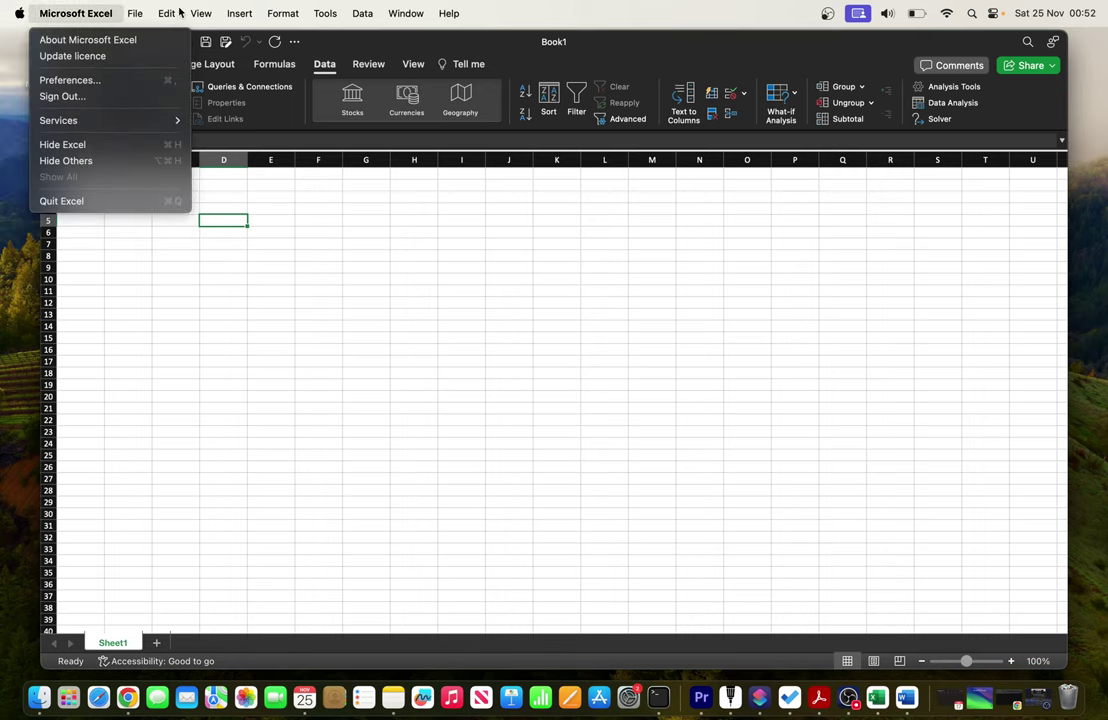
mouse_move(359, 14)
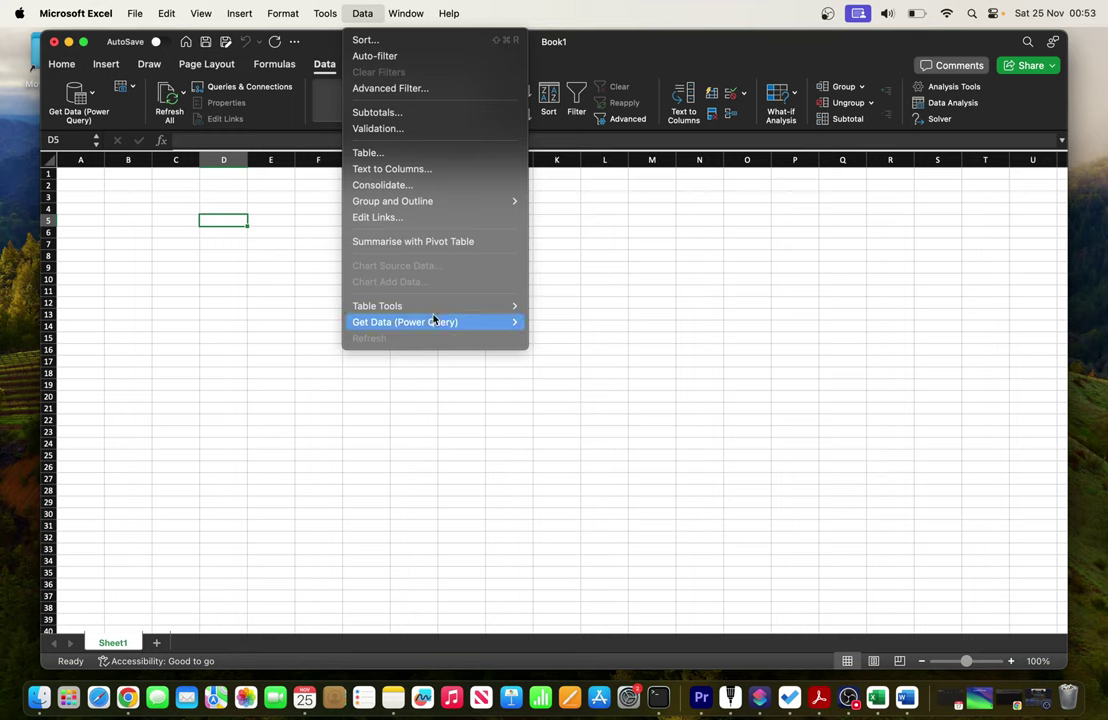
mouse_move(433, 319)
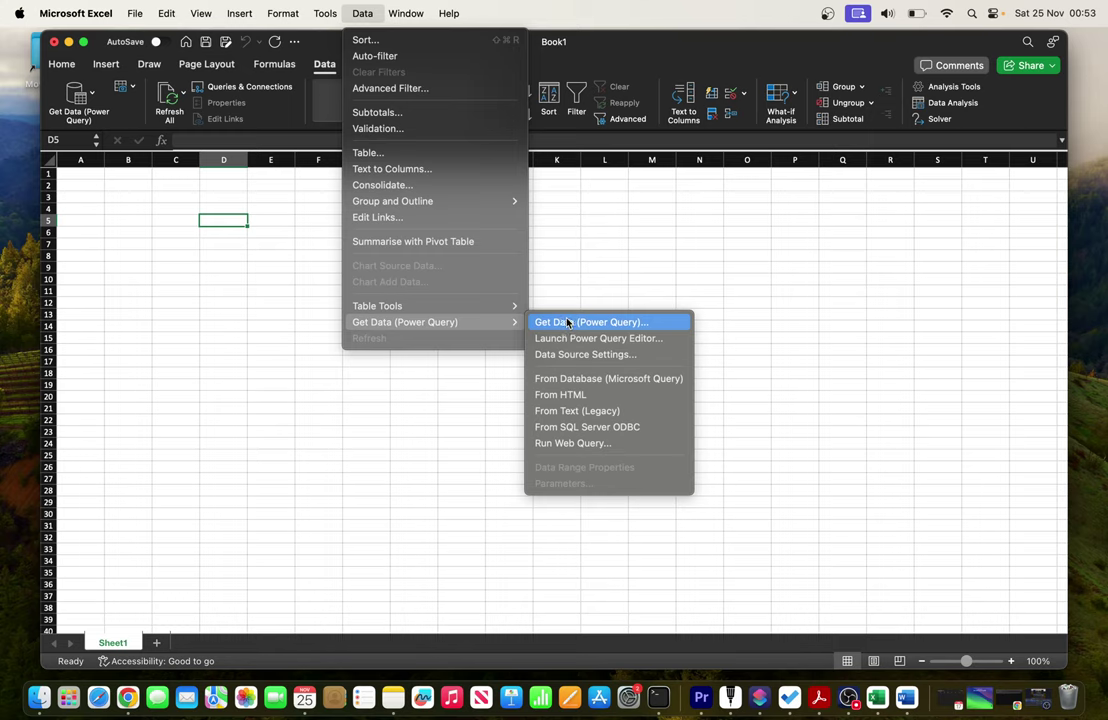
click(583, 445)
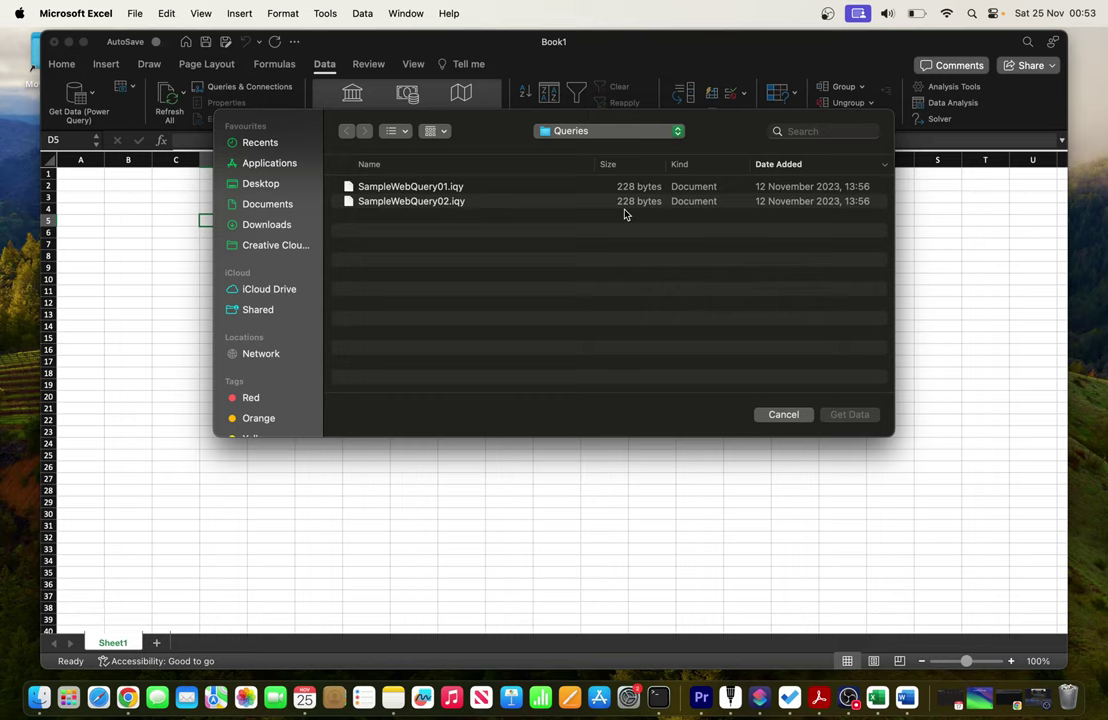
Pick the url query file on the Desktop and import its data into cell A1
click(261, 184)
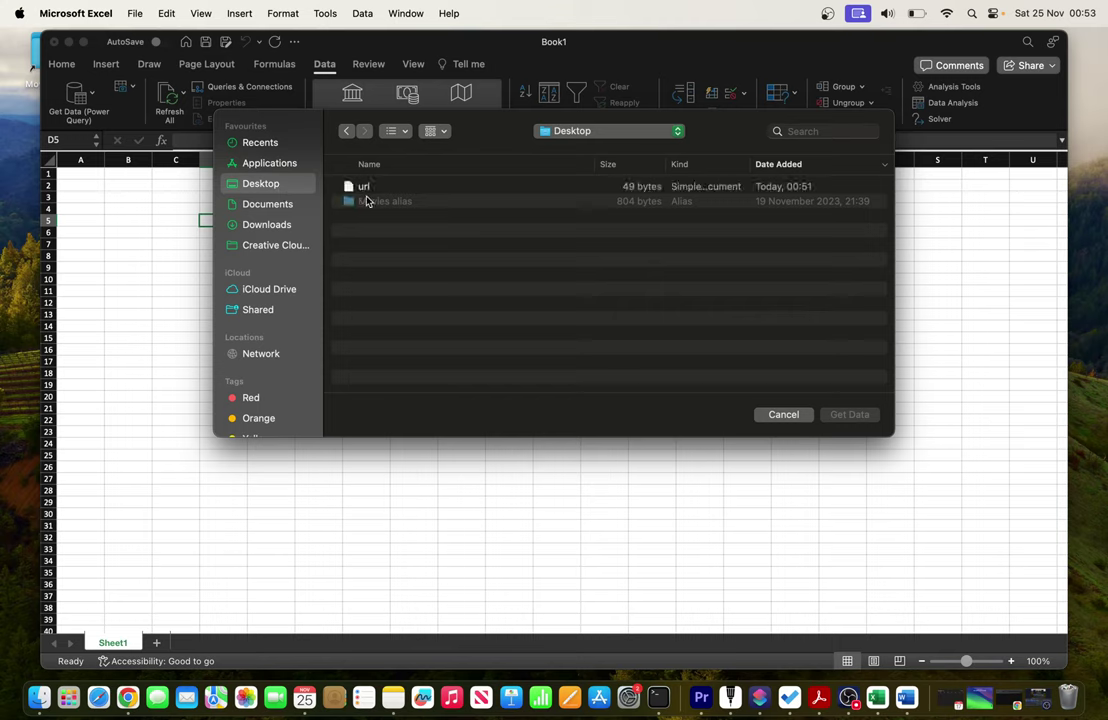
click(363, 189)
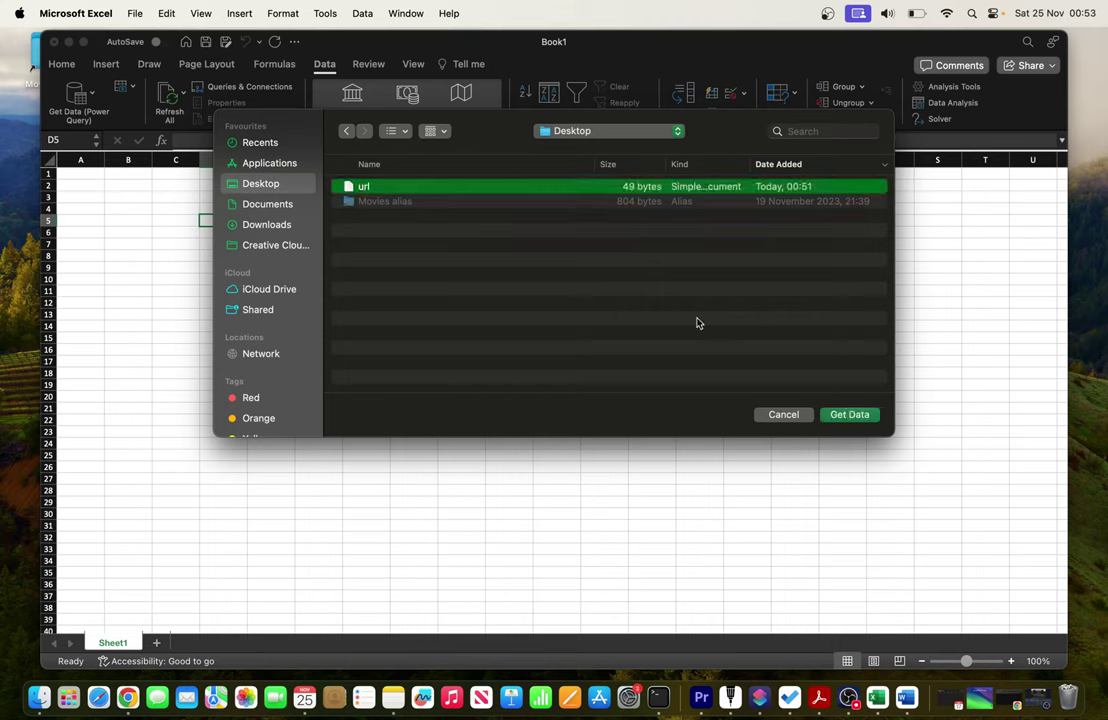
click(850, 414)
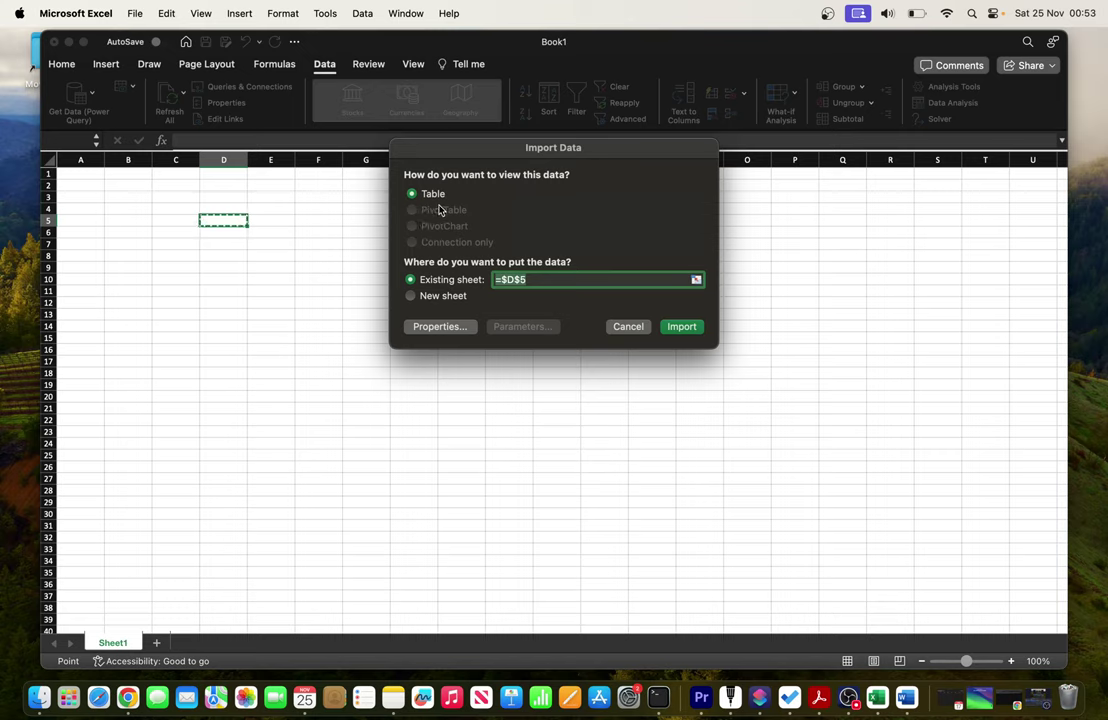
click(80, 174)
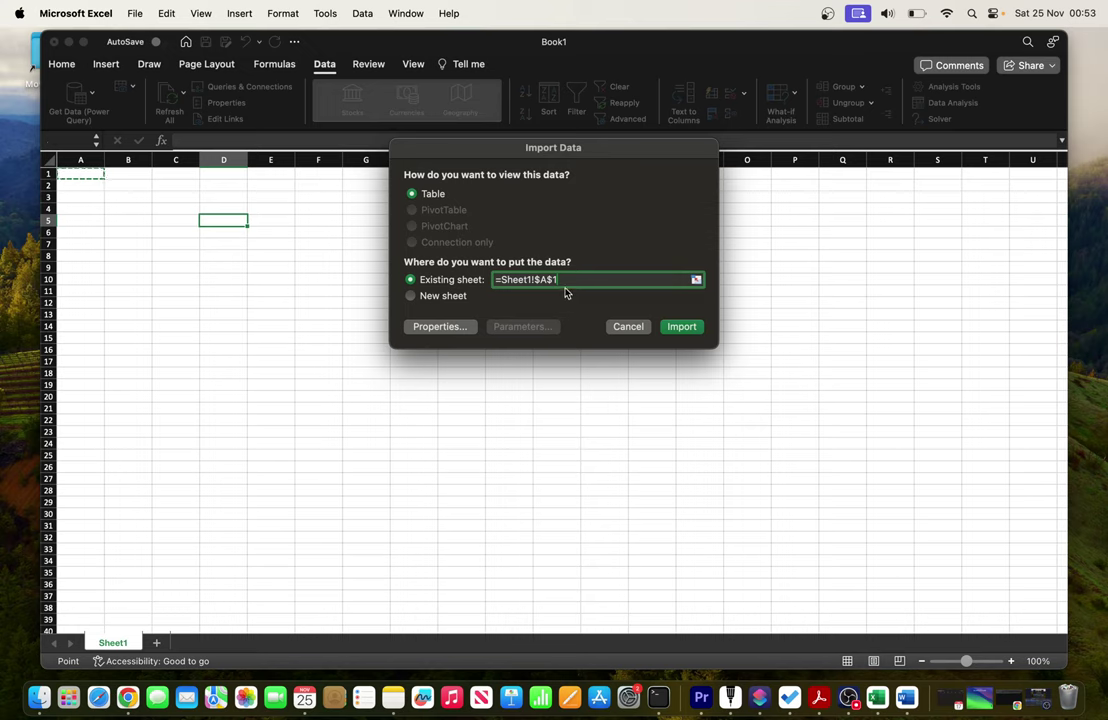
click(681, 326)
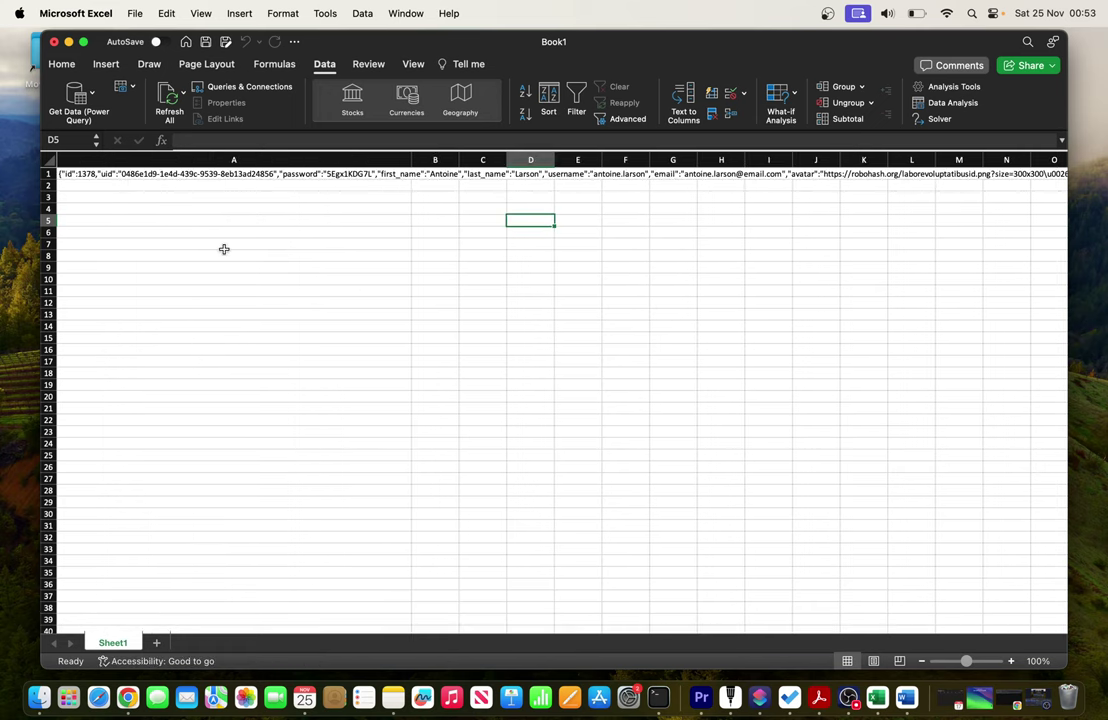
Check the imported JSON text in A1 and the empty B1, then select all of column A
scroll(224, 249, down, 1)
scroll(224, 249, up, 3)
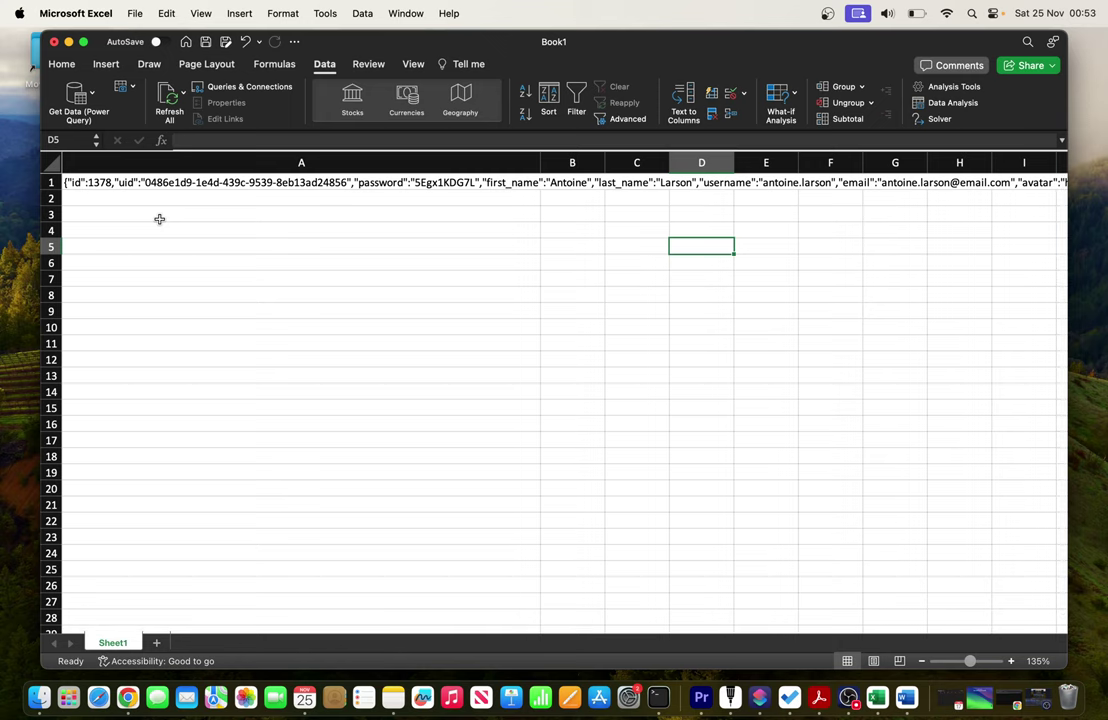
click(150, 184)
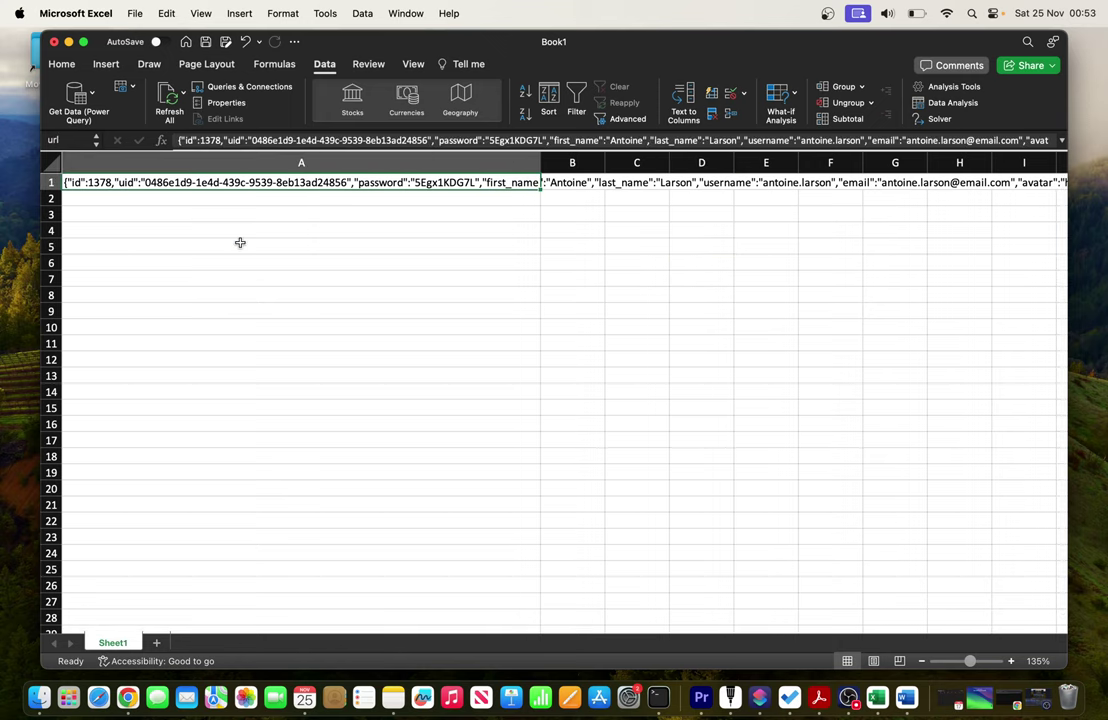
click(548, 184)
click(505, 183)
click(591, 284)
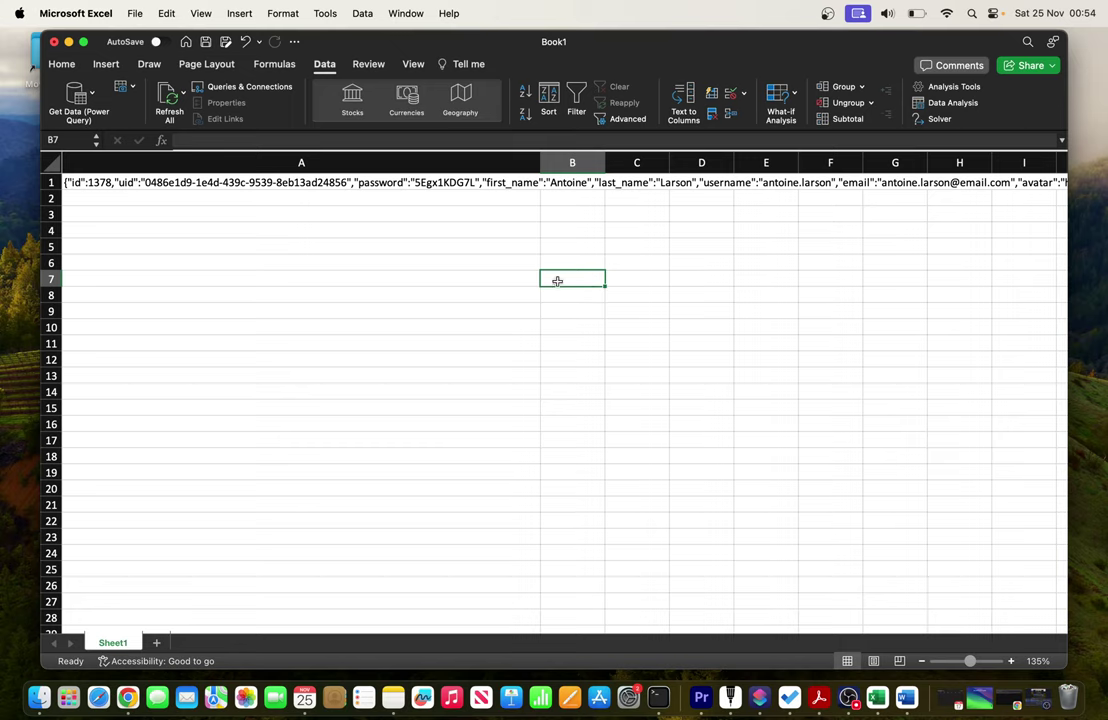
click(398, 247)
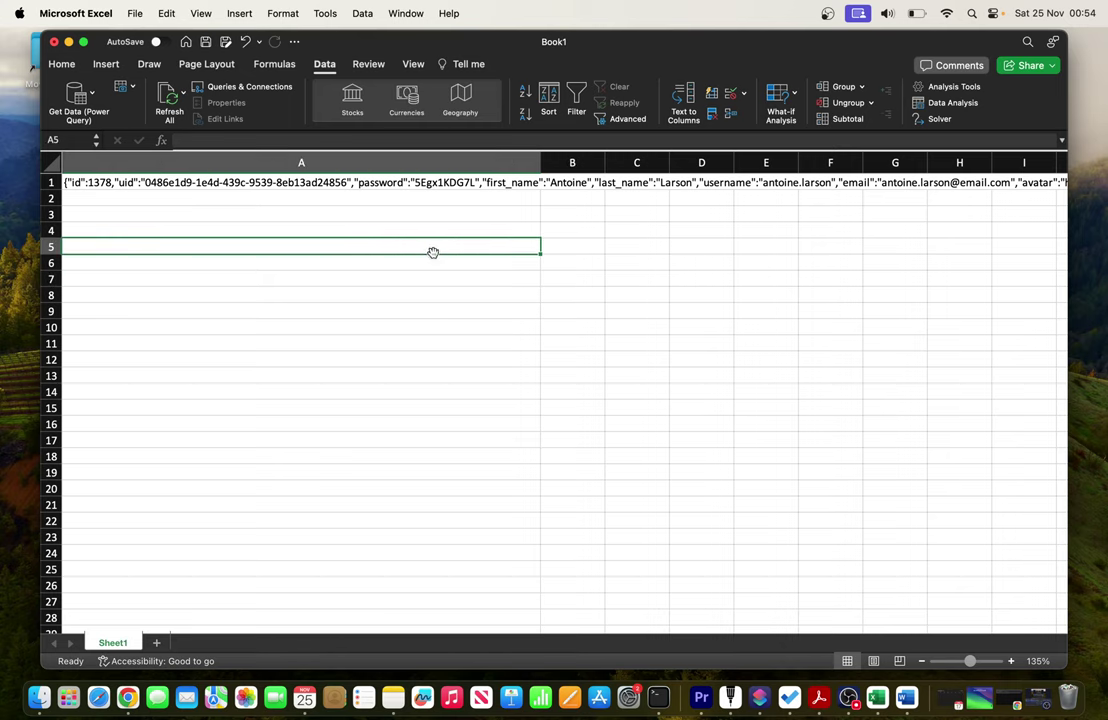
click(243, 180)
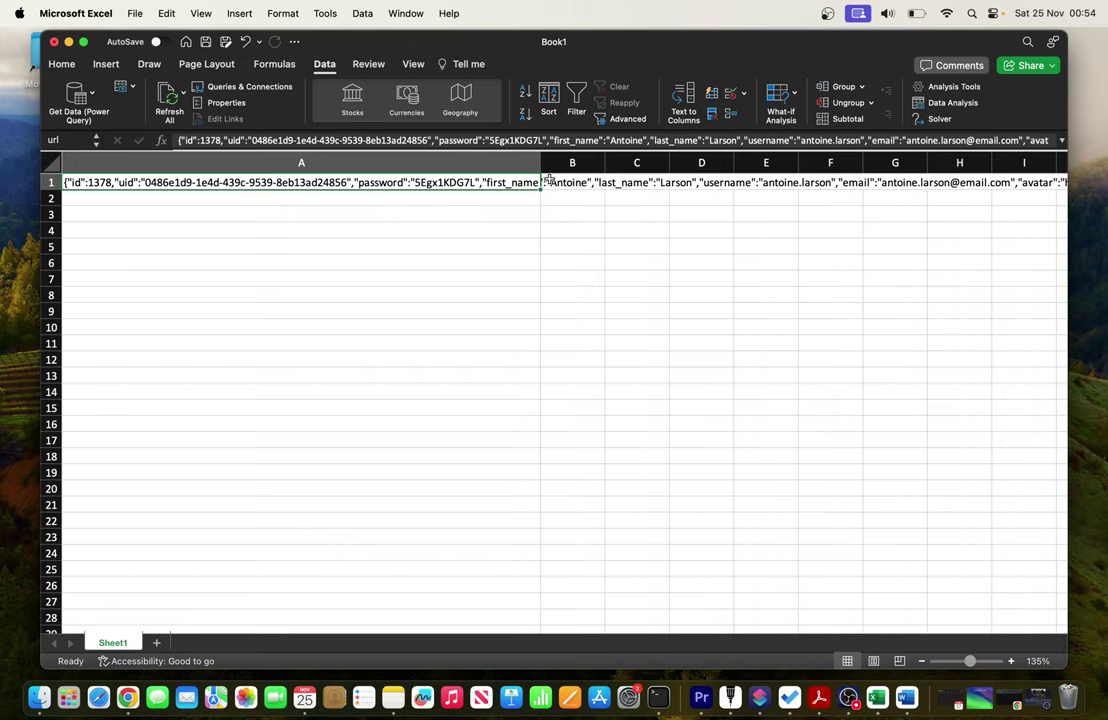
click(573, 163)
click(575, 181)
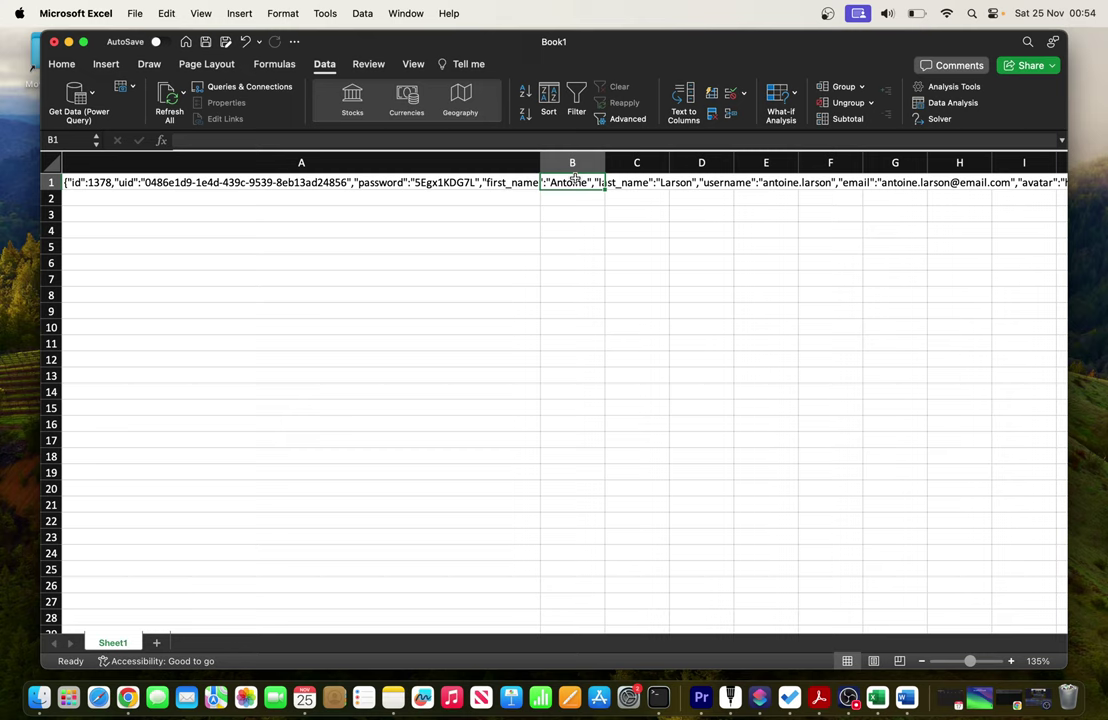
click(445, 162)
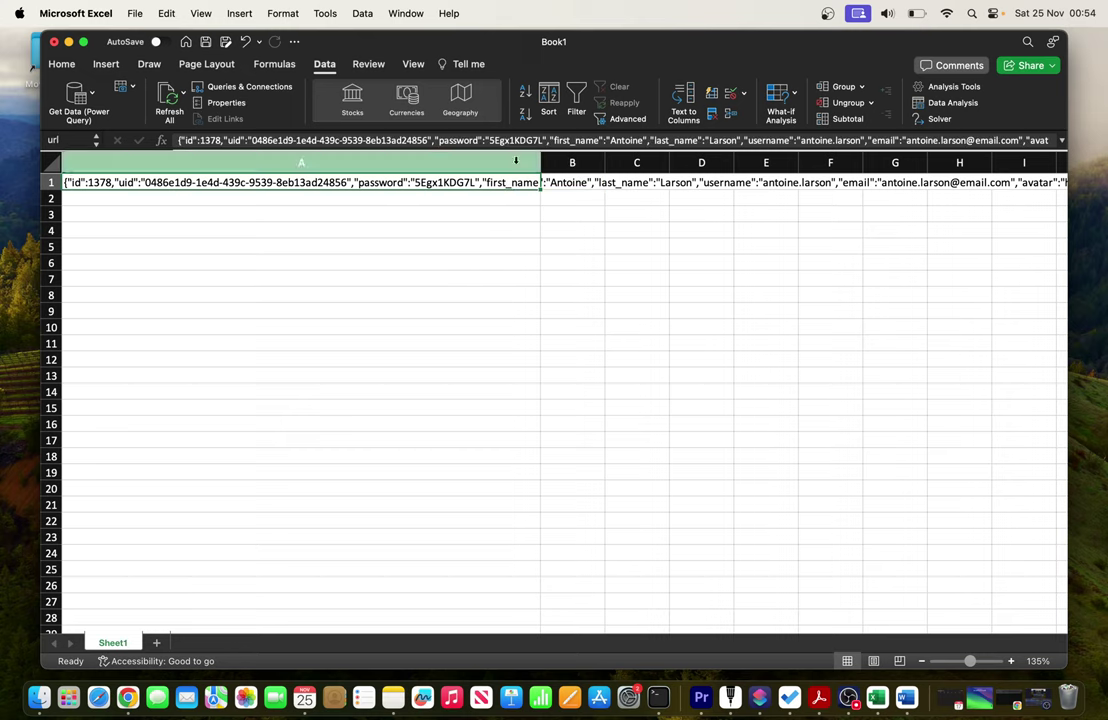
Run Text to Columns as Delimited, splitting on Comma instead of Tab, and finish
click(684, 100)
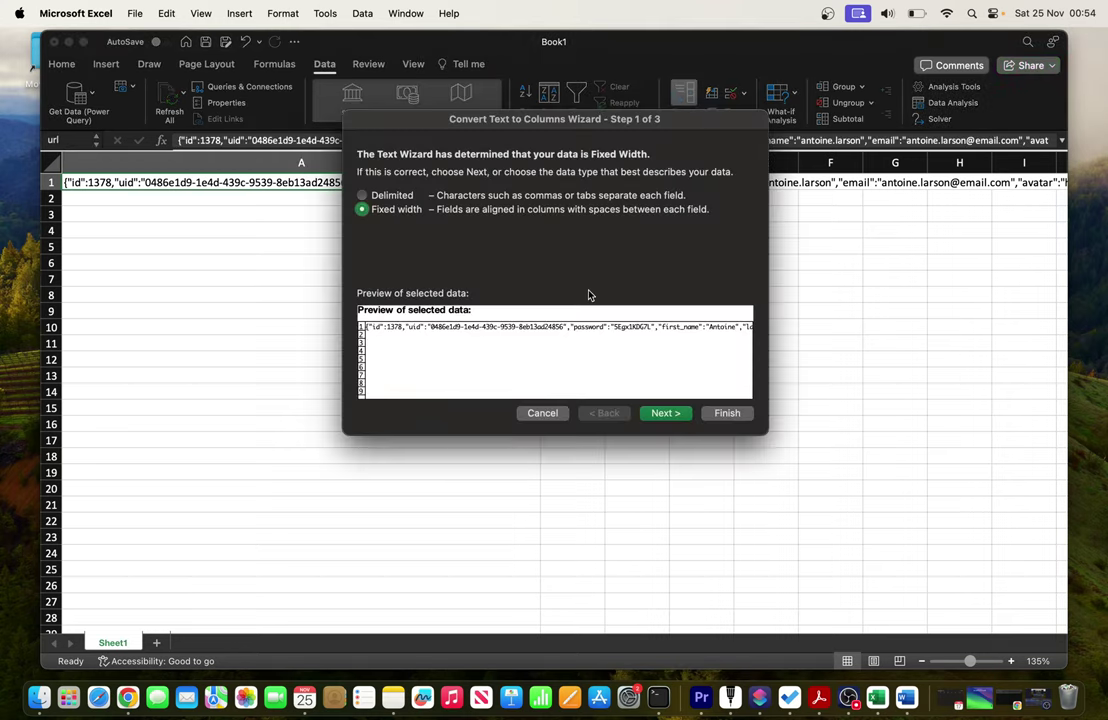
drag(430, 113, 500, 260)
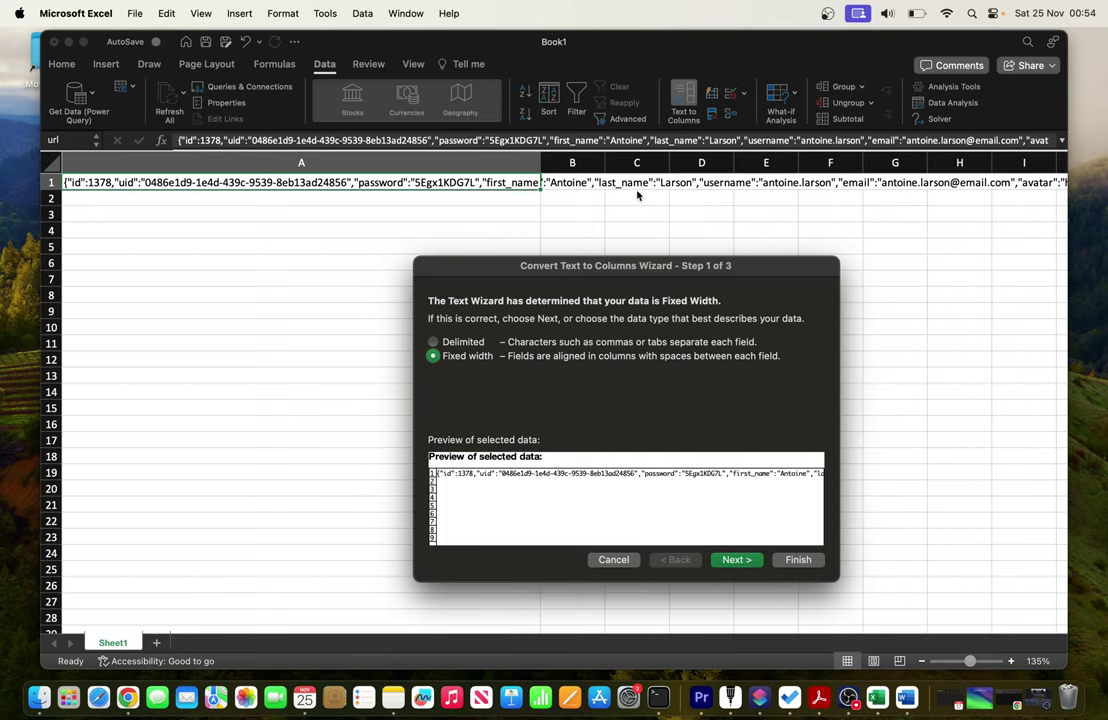
click(433, 343)
click(737, 559)
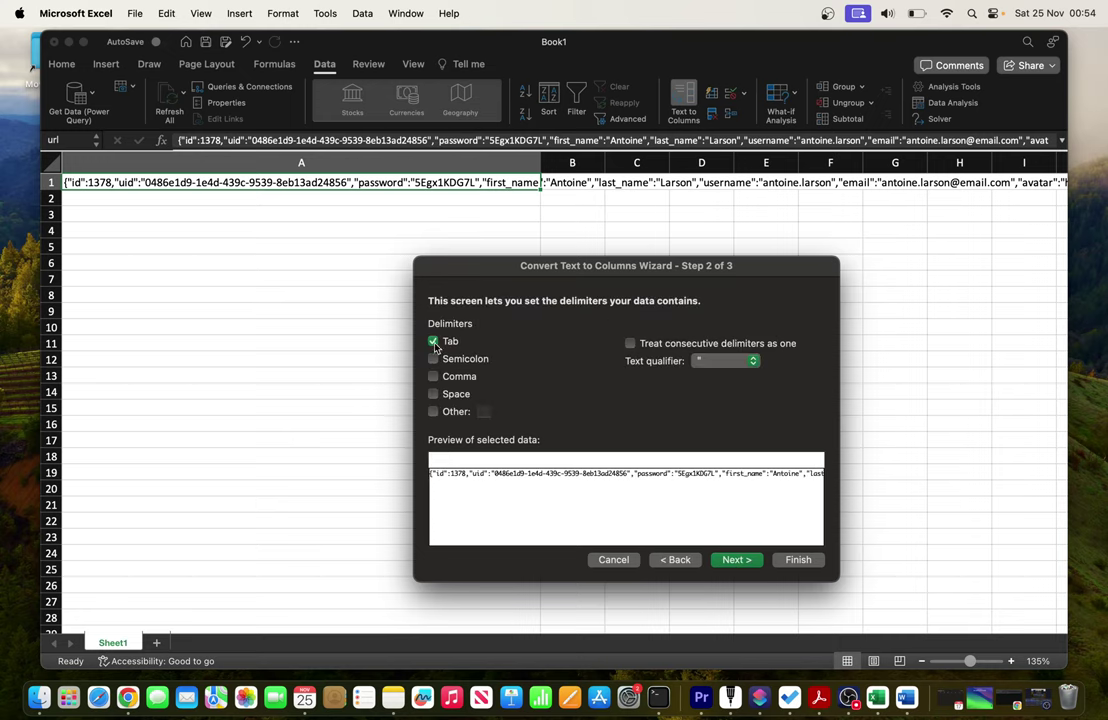
click(433, 342)
click(433, 376)
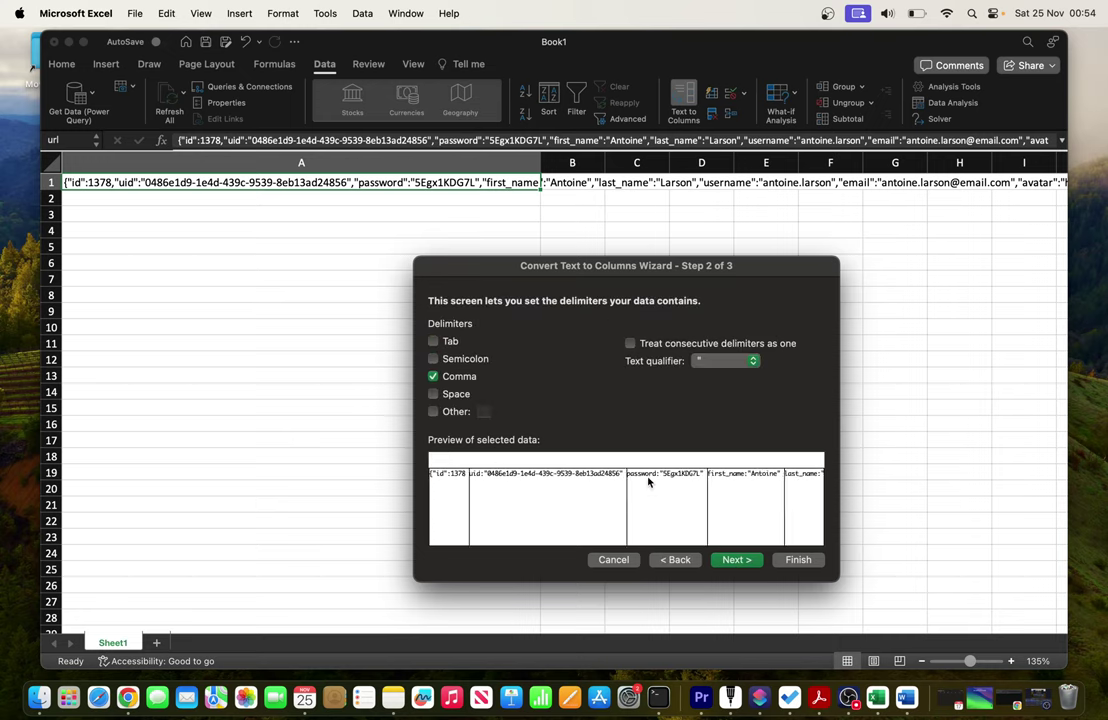
click(738, 561)
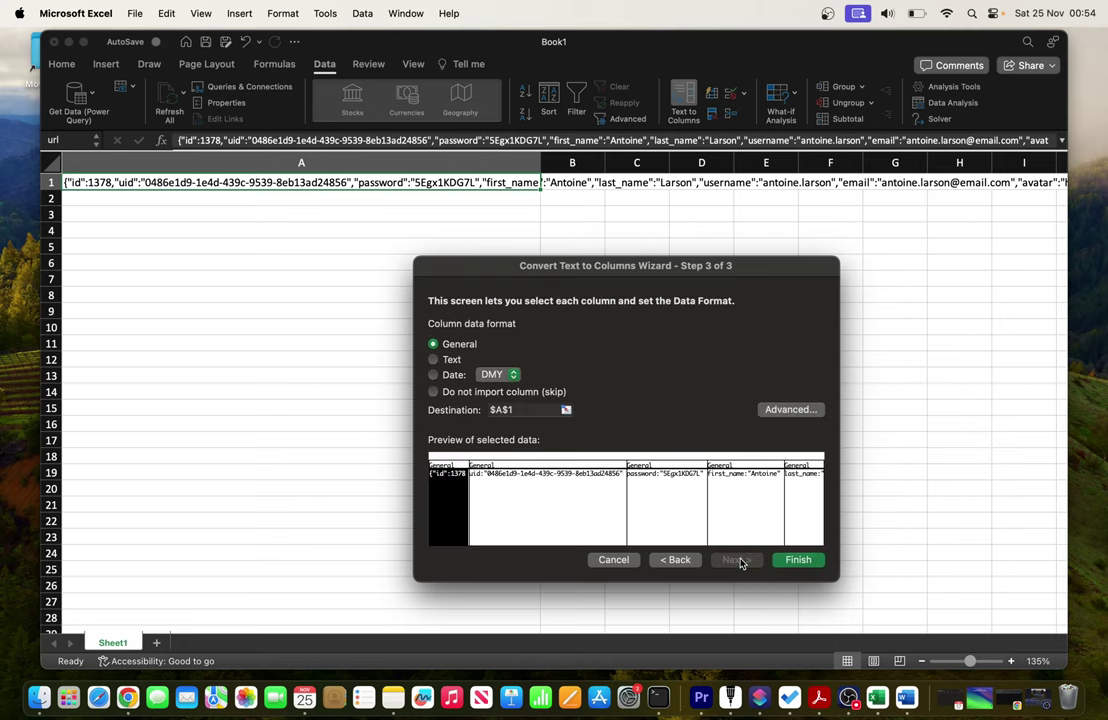
click(800, 560)
click(470, 242)
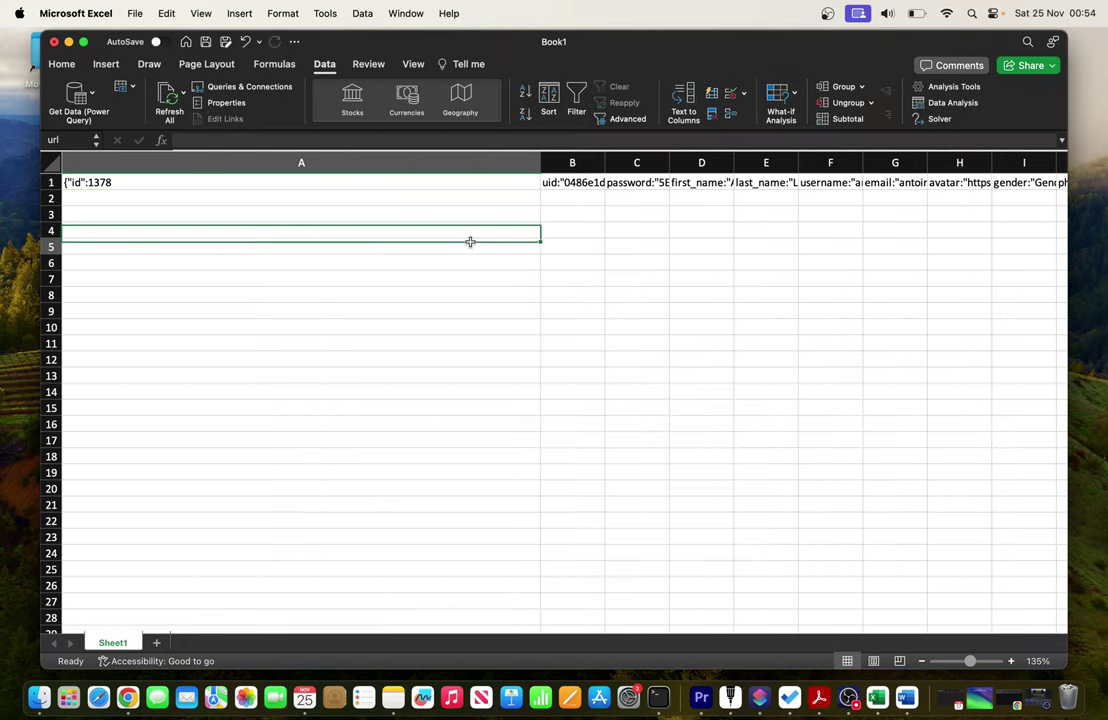
click(461, 183)
key(Right)
key(Right)
key(Right)
key(Right)
key(Right)
key(Right)
key(Right)
key(Right)
key(Right)
key(Right)
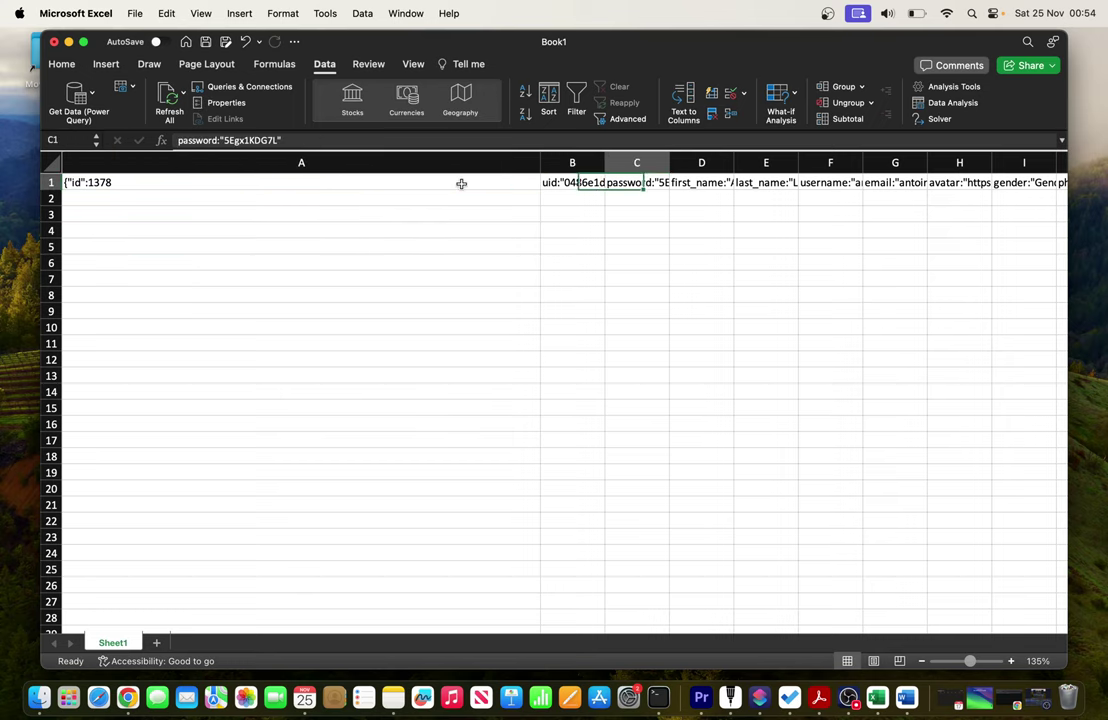
key(Right)
key(Right)
key(Right)
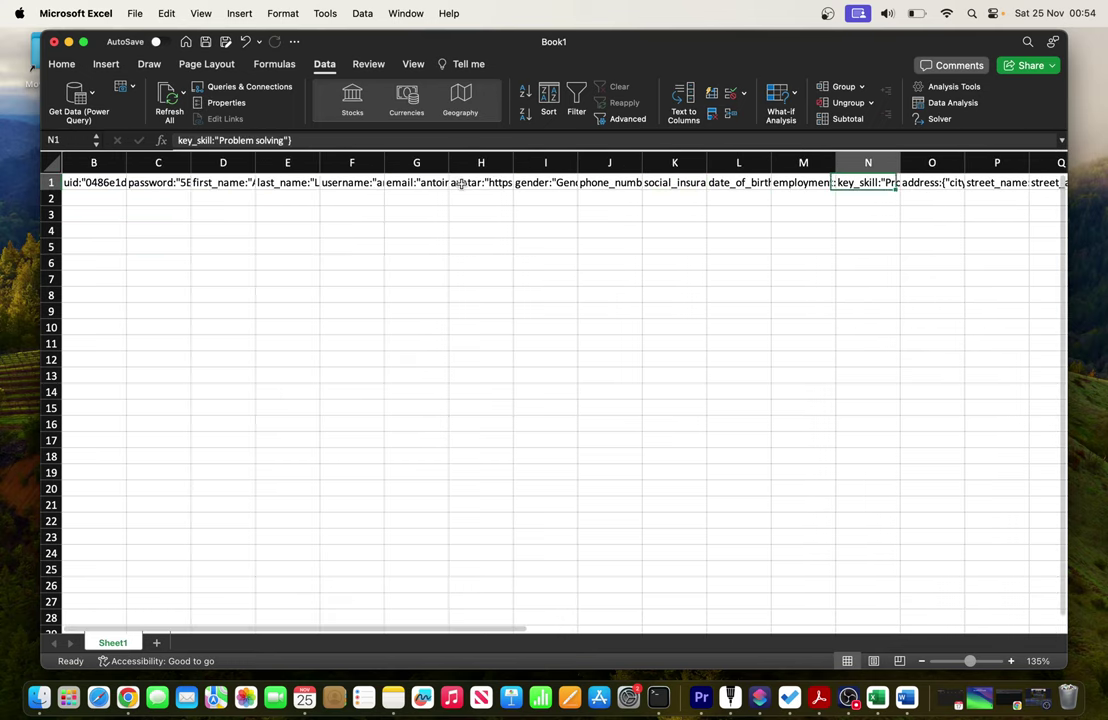
key(Left)
key(Right)
key(Left)
key(Left)
key(Left)
key(Left)
key(Left)
key(Left)
key(Left)
key(Left)
key(Left)
key(Left)
key(Left)
key(Left)
key(Left)
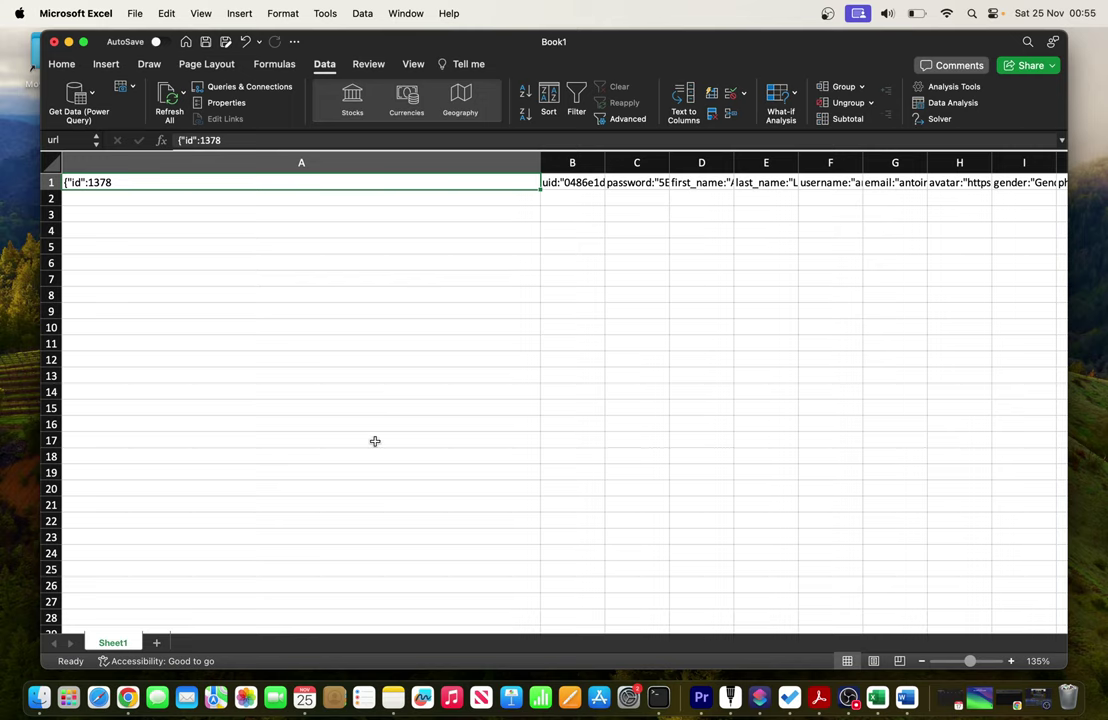
click(251, 311)
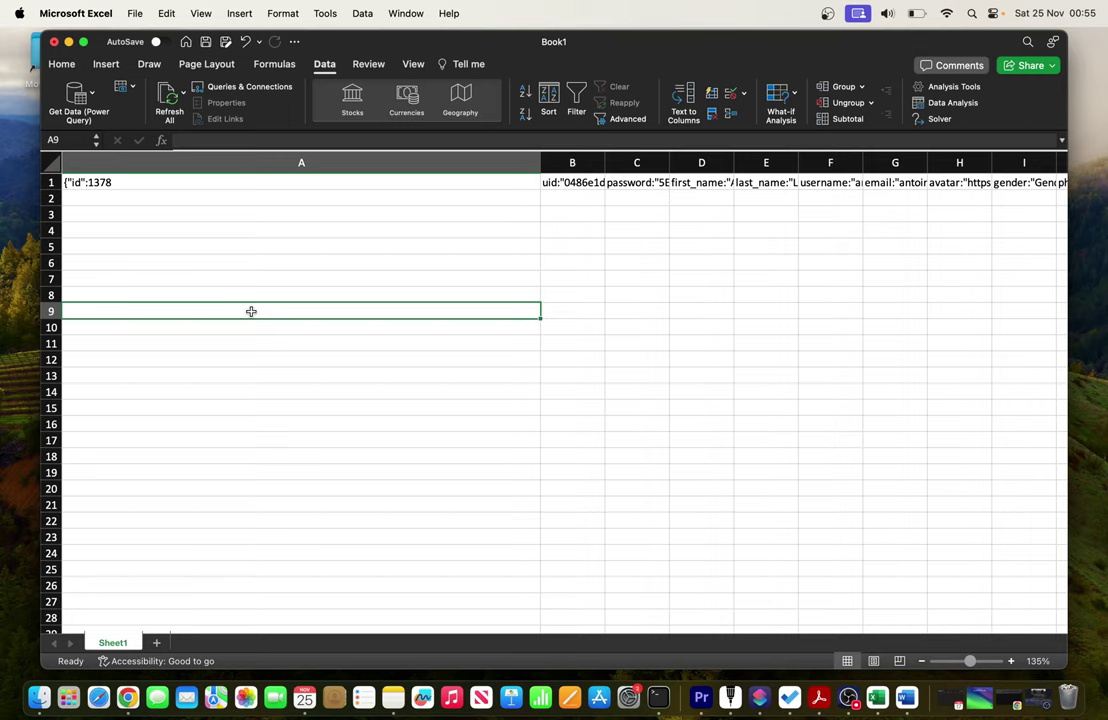
click(255, 252)
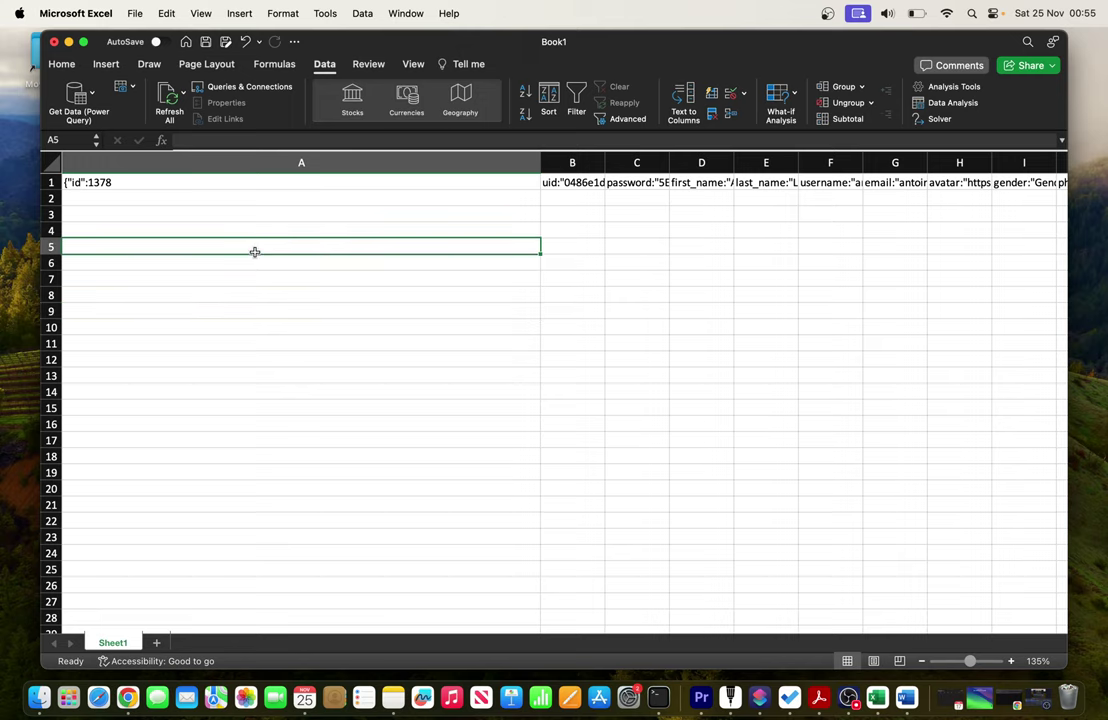
click(269, 197)
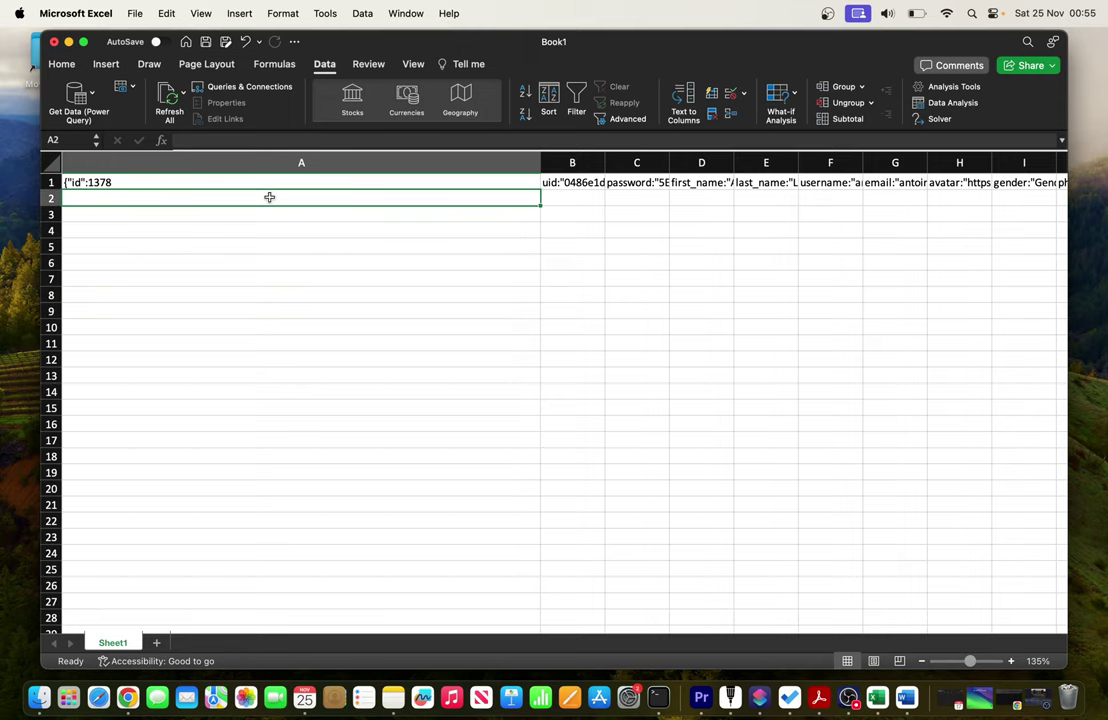
click(279, 220)
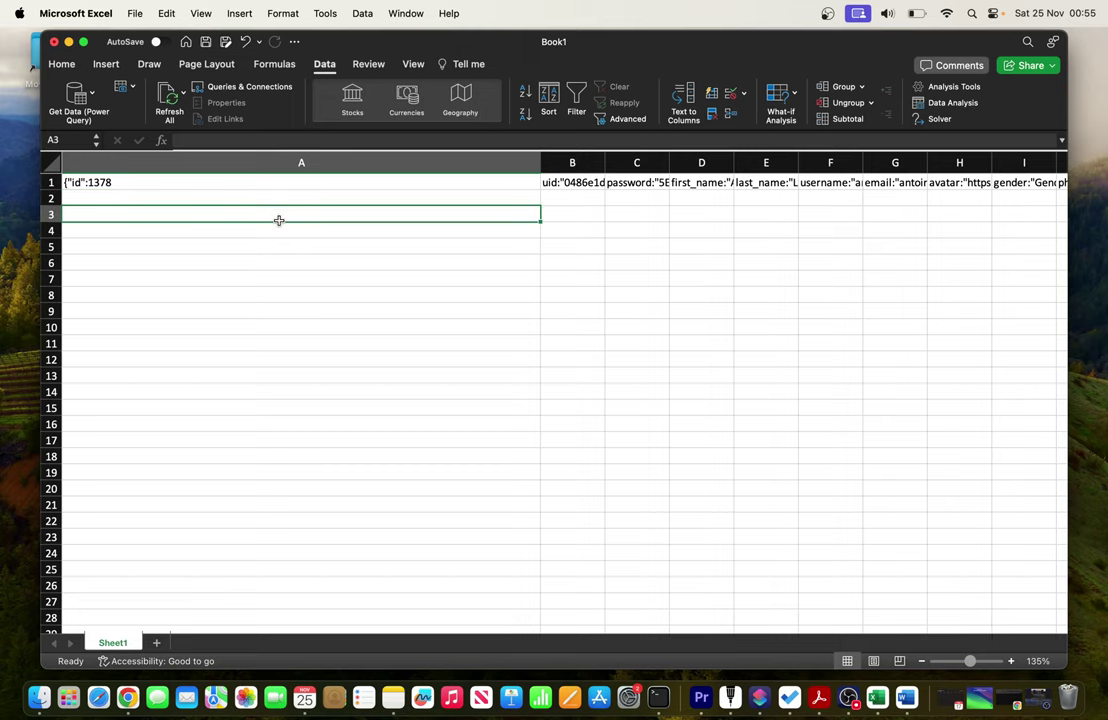